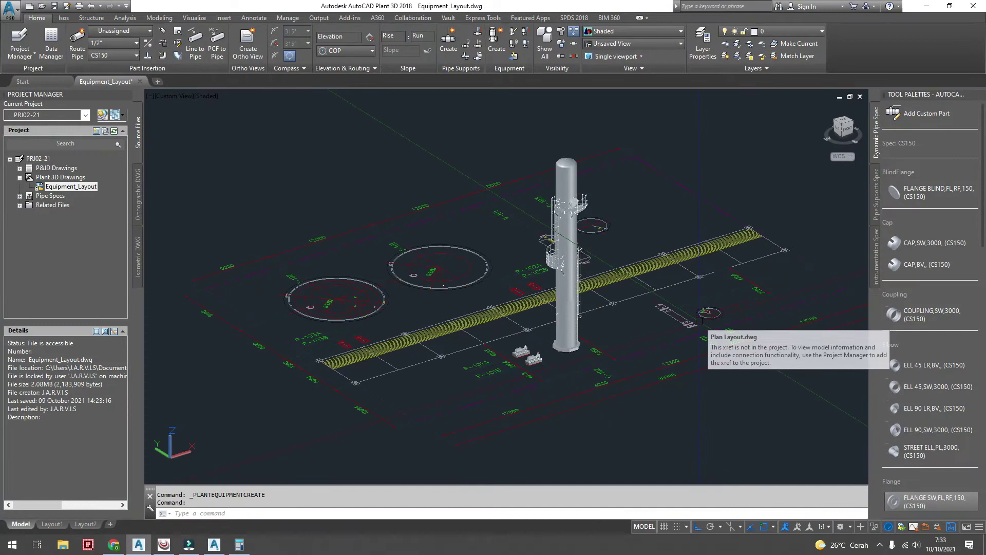
Step: Orbit, zoom and pan the layout to a close view of the E-101 footprint
{"action": "middle_click_drag", "start_coordinate": [699, 321], "coordinate": [589, 310], "text": "shift"}
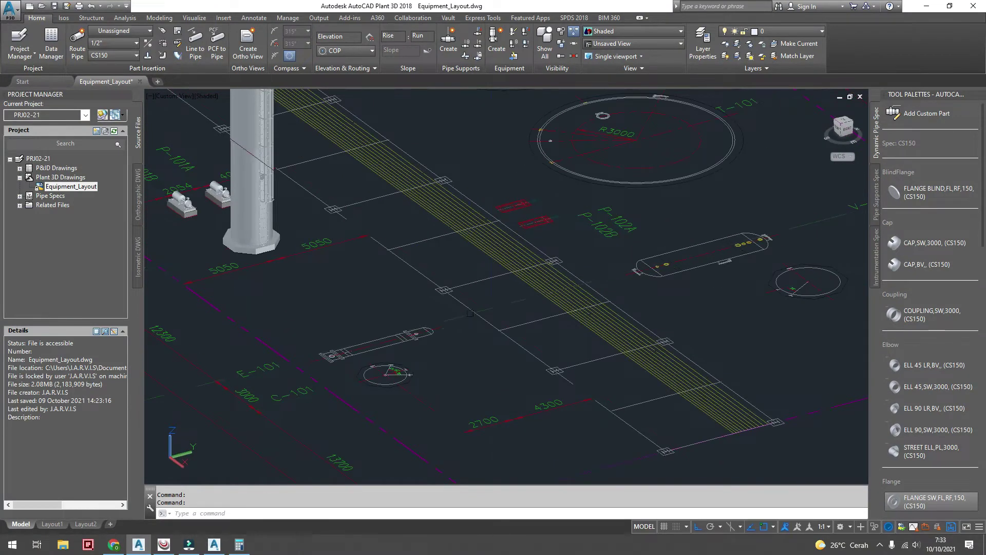
{"action": "scroll", "coordinate": [590, 309], "scroll_direction": "up", "scroll_amount": 1}
{"action": "scroll", "coordinate": [585, 315], "scroll_direction": "up", "scroll_amount": 2}
{"action": "scroll", "coordinate": [583, 318], "scroll_direction": "up", "scroll_amount": 1}
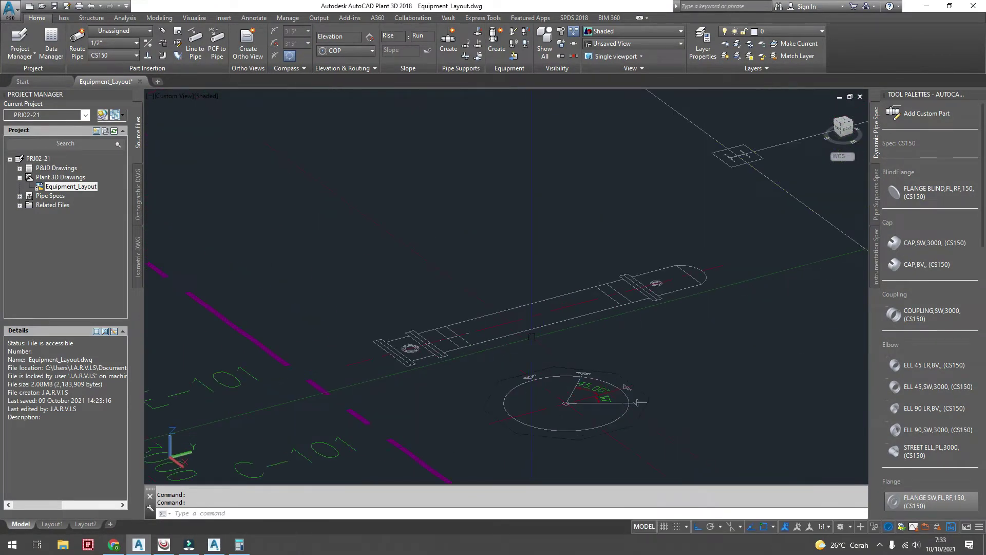
{"action": "scroll", "coordinate": [580, 322], "scroll_direction": "up", "scroll_amount": 1}
{"action": "left_click_drag", "start_coordinate": [580, 323], "coordinate": [588, 299]}
{"action": "key", "text": "Escape"}
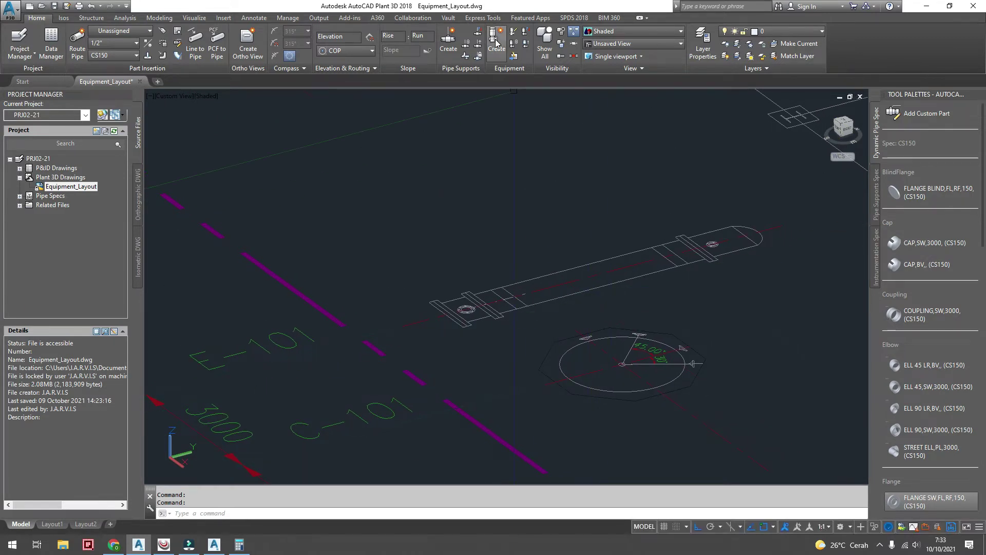
Step: Start a new horizontal vessel with long description HEAT EXCHANGER
{"action": "left_click", "coordinate": [497, 44]}
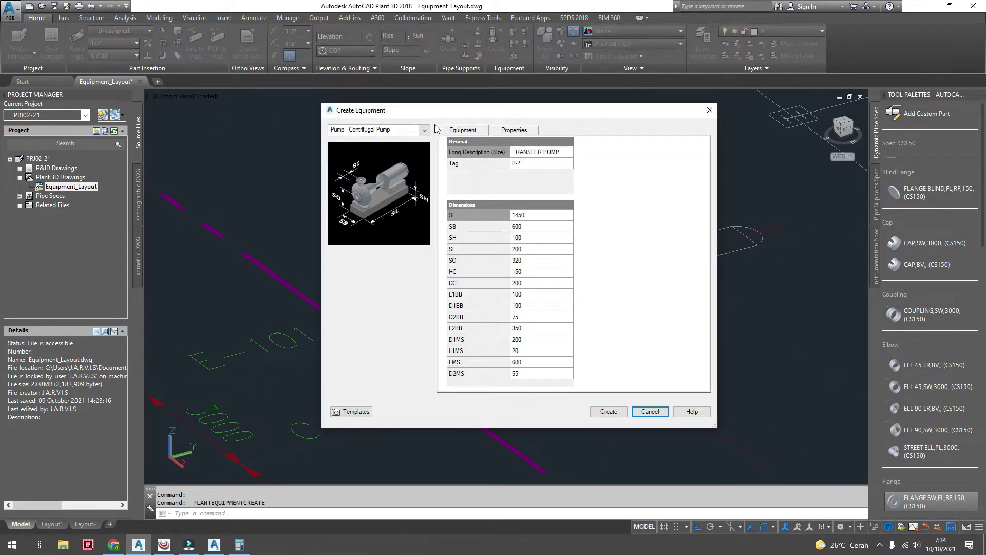
{"action": "left_click", "coordinate": [426, 130]}
{"action": "mouse_move", "coordinate": [362, 358]}
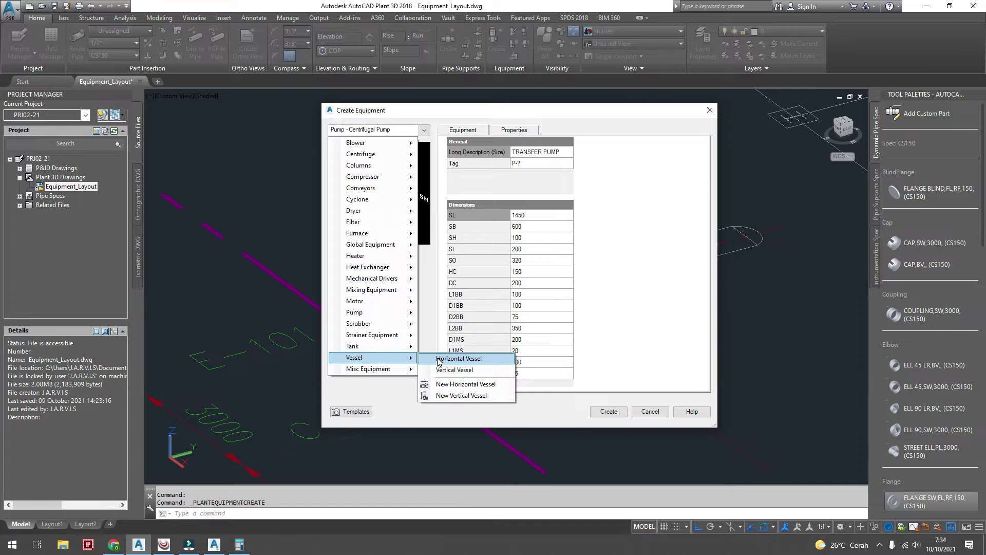
{"action": "left_click", "coordinate": [438, 360]}
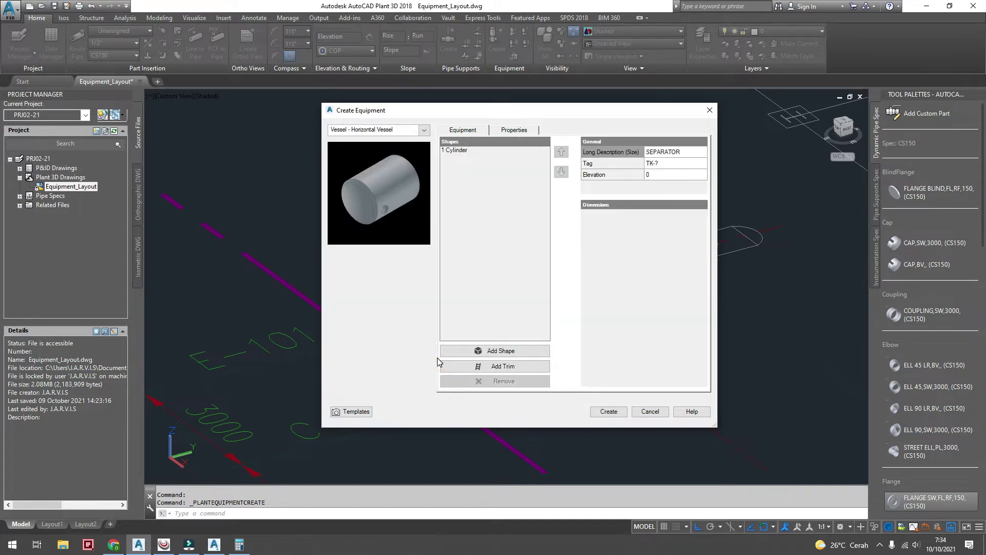
{"action": "left_click", "coordinate": [679, 153]}
{"action": "type", "text": "HEAT EXCHANGER"}
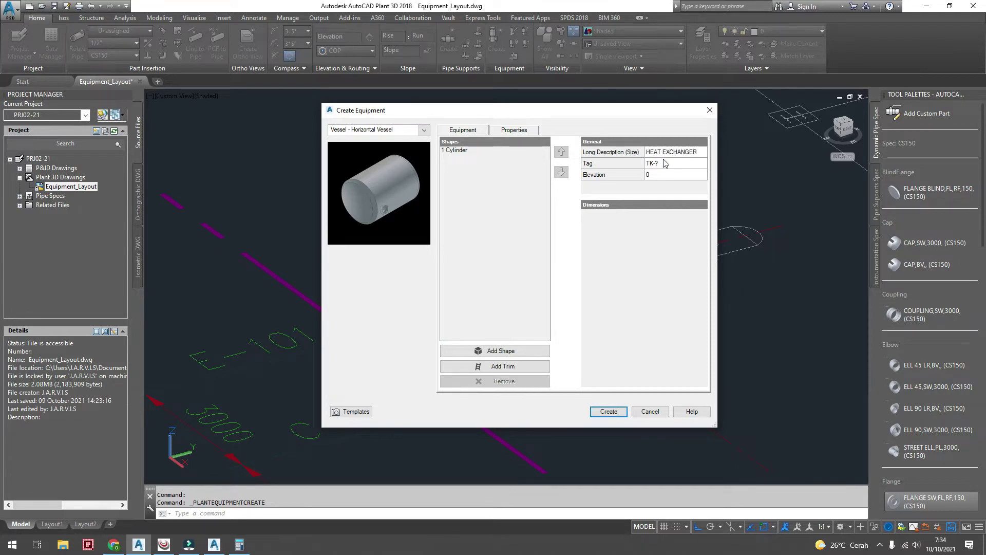
Step: Assign the vessel tag E-101 (type E, number 101)
{"action": "left_click", "coordinate": [666, 163]}
{"action": "type", "text": "E"}
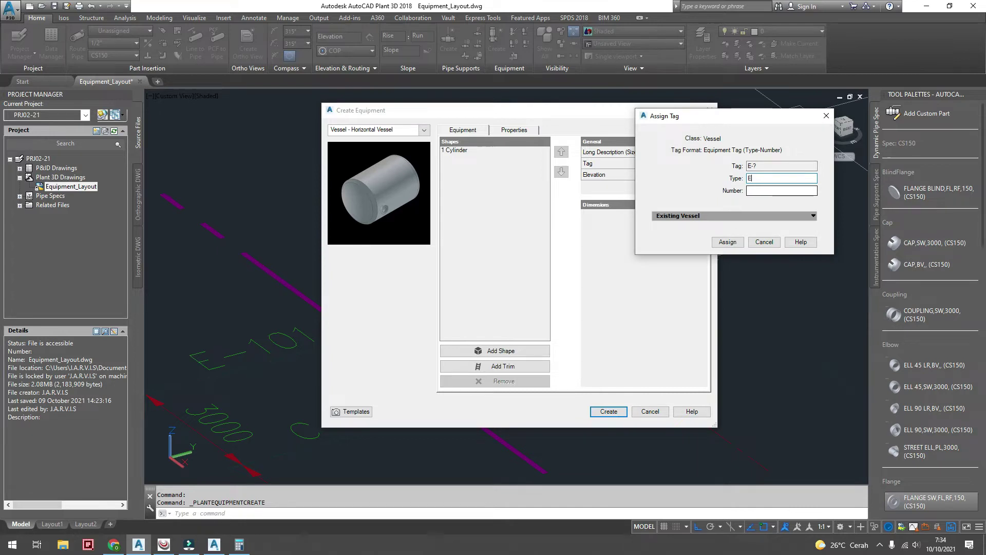
{"action": "left_click", "coordinate": [780, 189]}
{"action": "type", "text": "101"}
{"action": "left_click", "coordinate": [730, 242]}
Step: Set the E-101 cylinder's diameter D to 813 and height H to 5420
{"action": "left_click", "coordinate": [453, 151]}
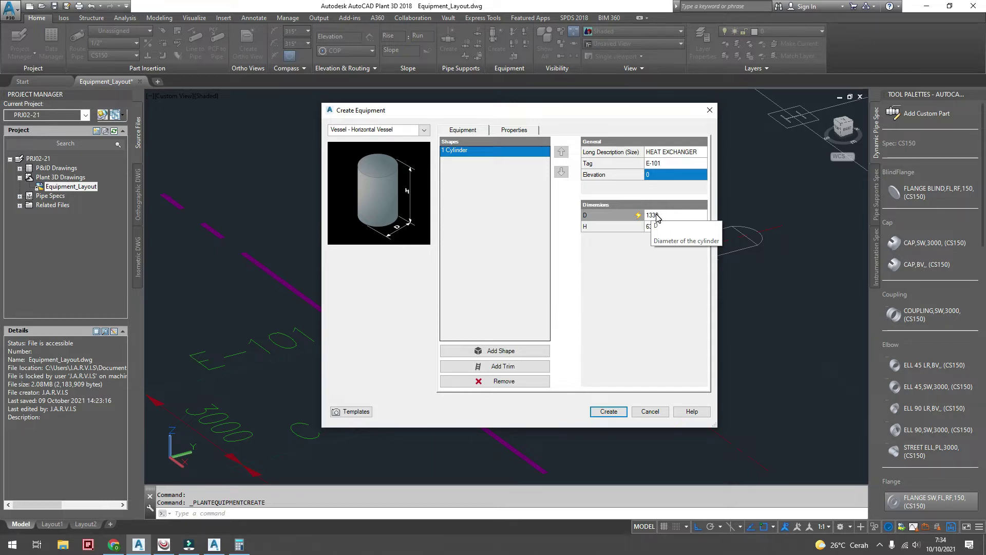
{"action": "double_click", "coordinate": [656, 216]}
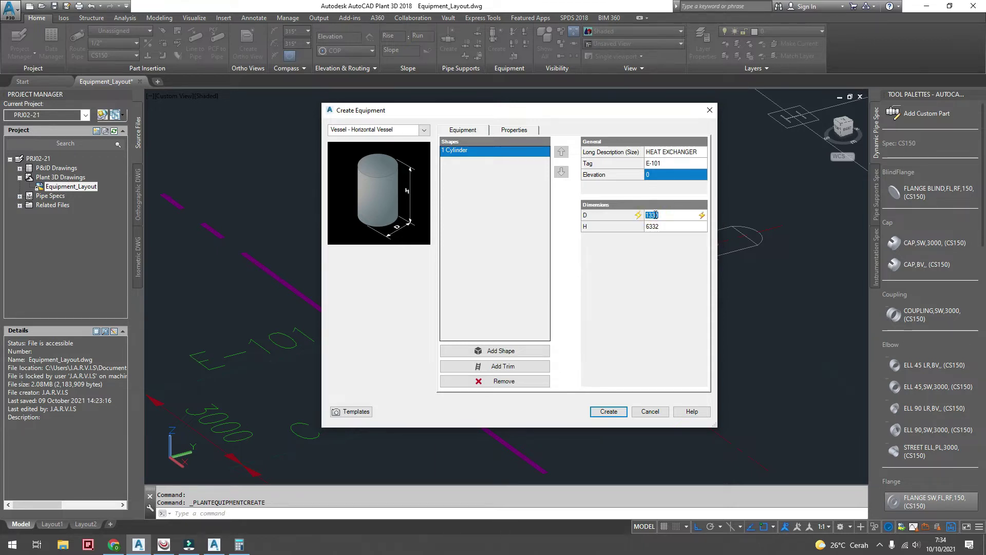
{"action": "type", "text": "8"}
{"action": "double_click", "coordinate": [659, 228]}
{"action": "type", "text": "5420"}
Step: Insert E-101 at the footprint end centre, rotated 90 degrees
{"action": "left_click", "coordinate": [609, 412]}
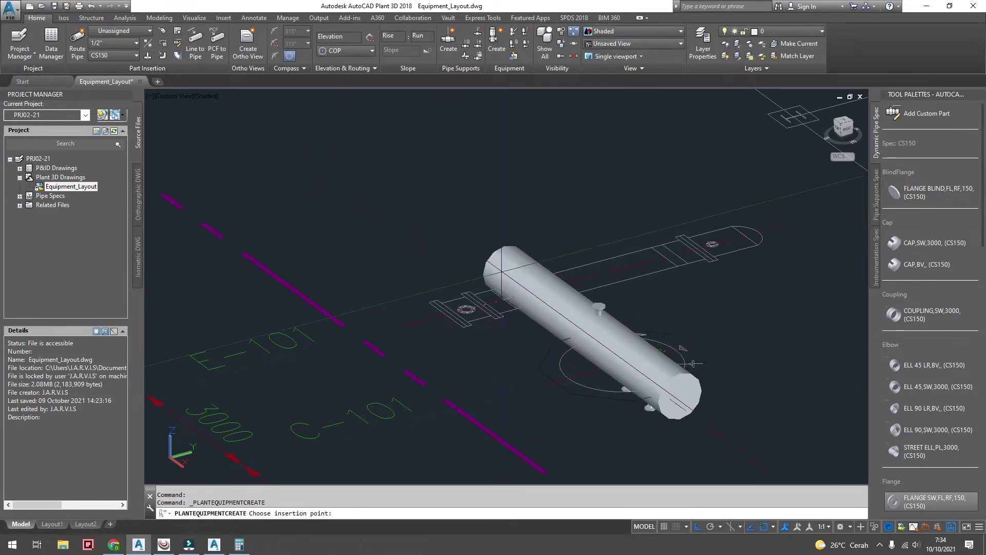
{"action": "scroll", "coordinate": [520, 299], "scroll_direction": "up", "scroll_amount": 2}
{"action": "scroll", "coordinate": [520, 300], "scroll_direction": "up", "scroll_amount": 3}
{"action": "mouse_move", "coordinate": [514, 313]}
{"action": "middle_mouse_down", "text": "shift"}
{"action": "mouse_move", "coordinate": [505, 331]}
{"action": "mouse_move", "coordinate": [639, 345]}
{"action": "middle_mouse_up", "text": "shift"}
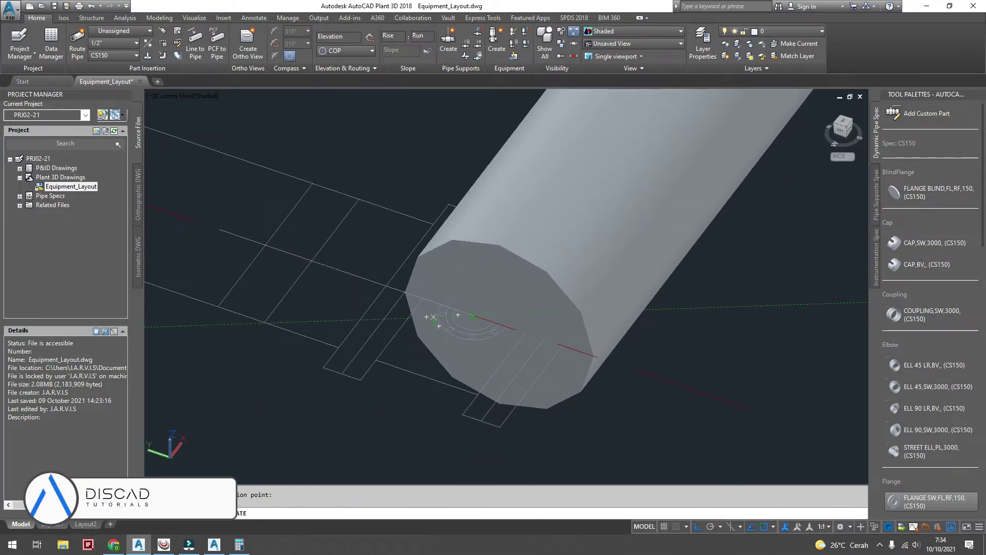
{"action": "scroll", "coordinate": [538, 274], "scroll_direction": "up", "scroll_amount": 2}
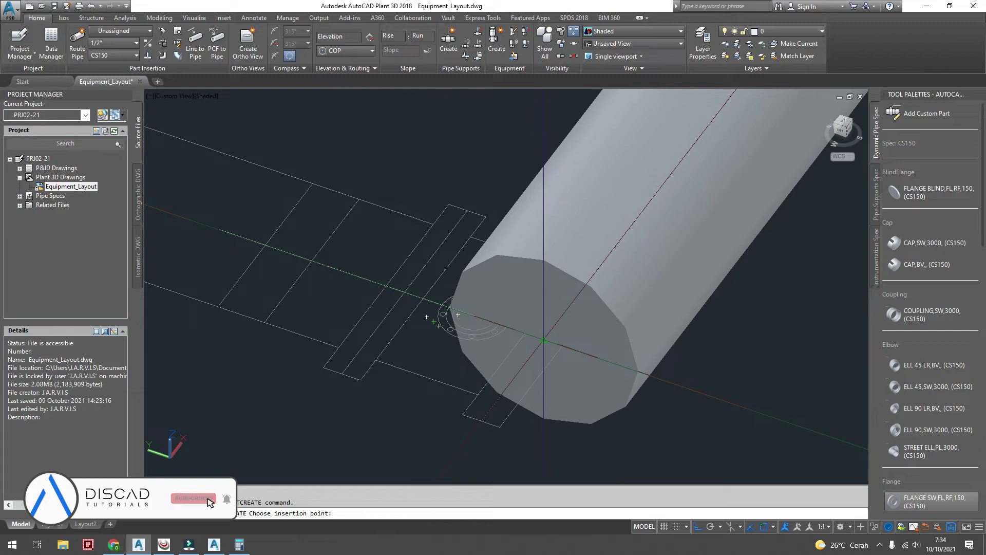
{"action": "left_click", "coordinate": [543, 339]}
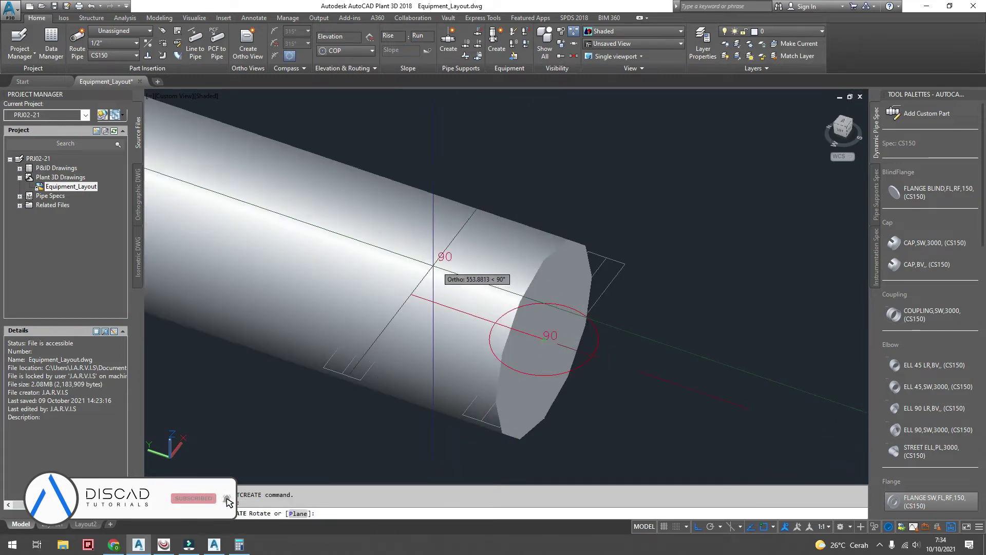
{"action": "scroll", "coordinate": [430, 266], "scroll_direction": "down", "scroll_amount": 4}
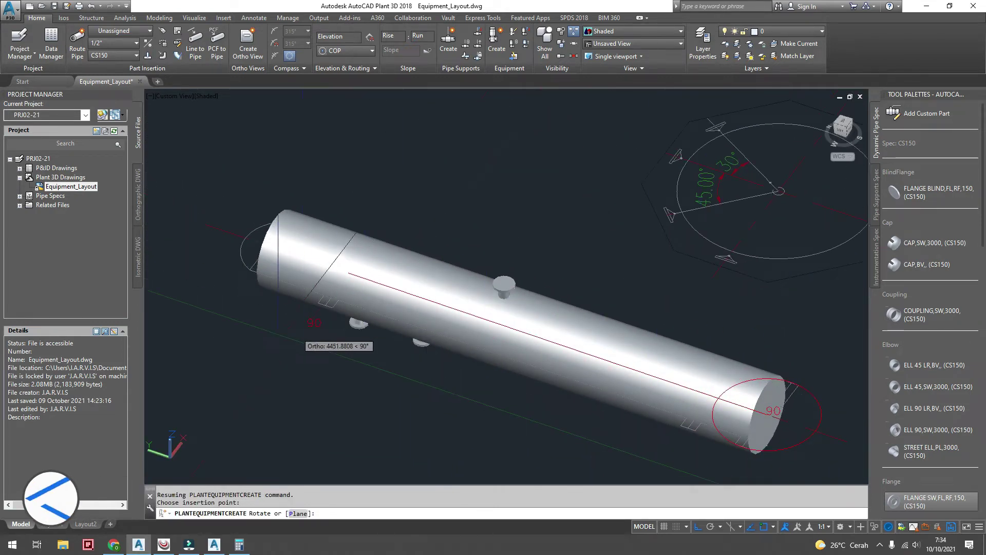
{"action": "left_click", "coordinate": [249, 334]}
{"action": "scroll", "coordinate": [267, 309], "scroll_direction": "down", "scroll_amount": 2}
{"action": "mouse_move", "coordinate": [355, 324]}
{"action": "middle_mouse_down", "text": "shift"}
{"action": "mouse_move", "coordinate": [329, 334]}
{"action": "mouse_move", "coordinate": [496, 248]}
{"action": "mouse_move", "coordinate": [567, 334]}
{"action": "mouse_move", "coordinate": [665, 329]}
{"action": "mouse_move", "coordinate": [627, 308]}
{"action": "mouse_move", "coordinate": [595, 244]}
{"action": "middle_mouse_up", "text": "shift"}
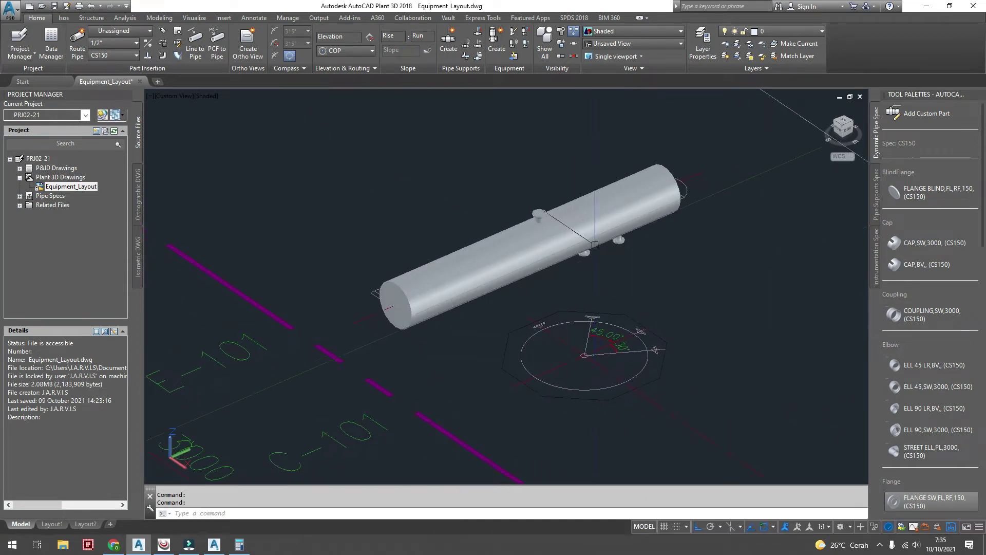
Step: Add a semi-ellipsoidal head (D 813, SF 50.8, T 25.4) ahead of E-101's cylinder
{"action": "left_click", "coordinate": [590, 206]}
{"action": "right_click", "coordinate": [601, 180]}
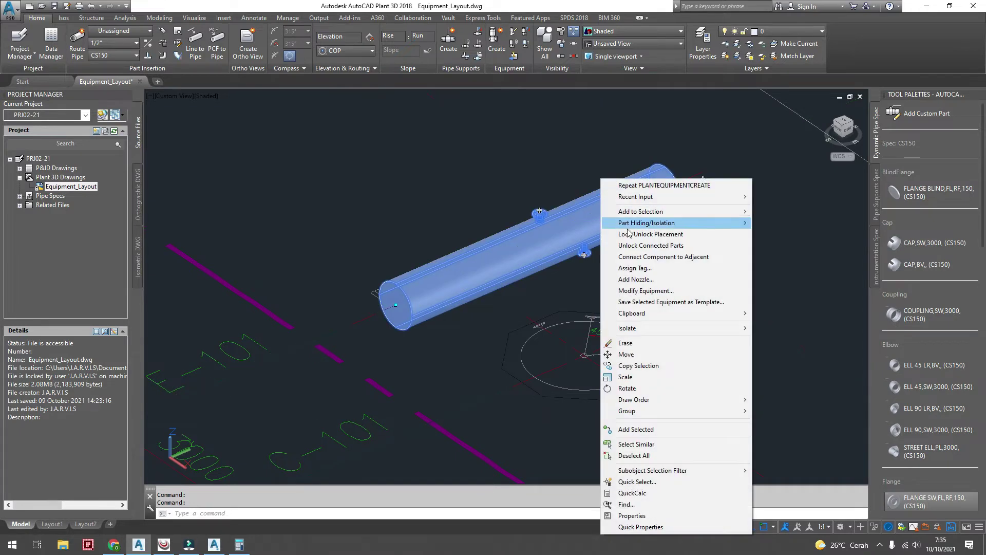
{"action": "left_click", "coordinate": [641, 291]}
{"action": "left_click_drag", "start_coordinate": [668, 48], "coordinate": [392, 56]}
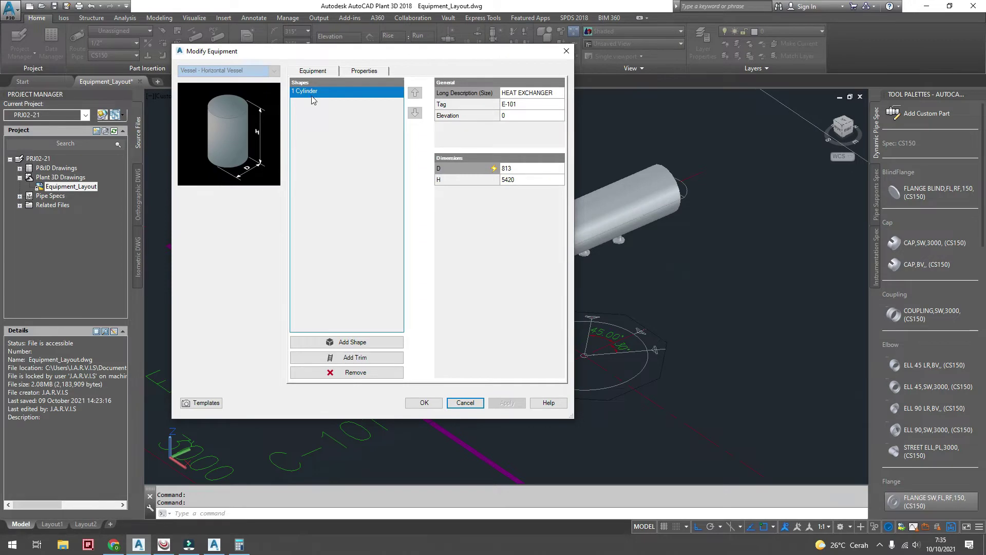
{"action": "left_click", "coordinate": [369, 345]}
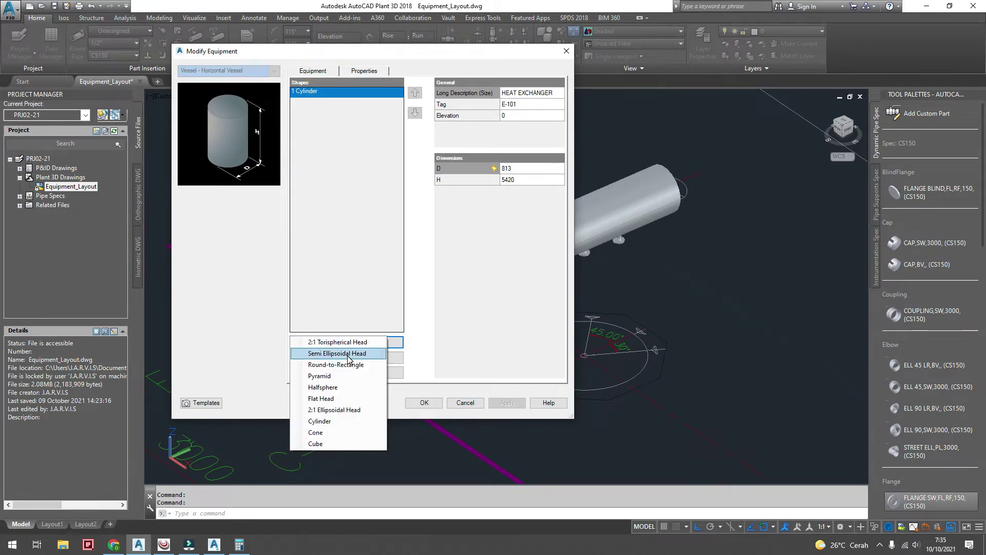
{"action": "left_click", "coordinate": [347, 354]}
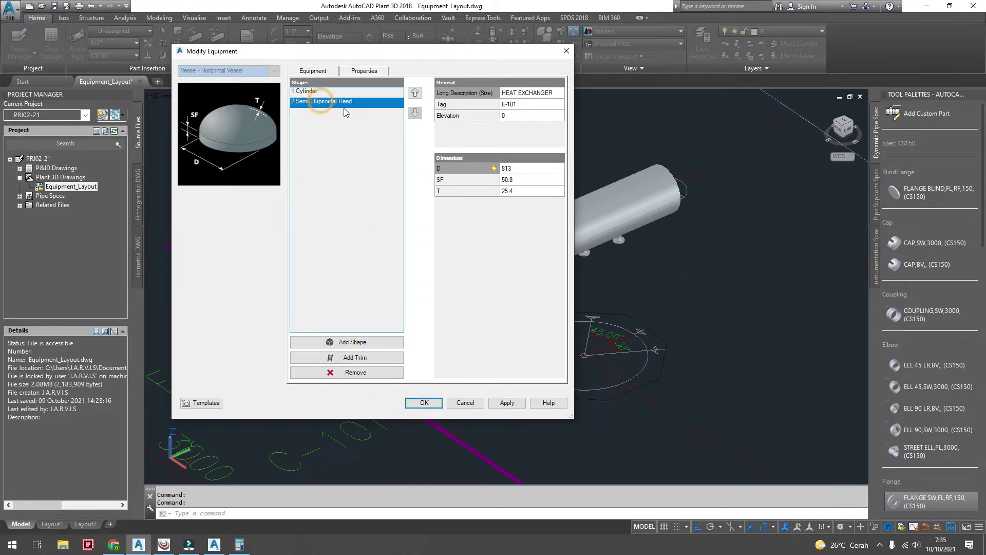
{"action": "left_click", "coordinate": [415, 93]}
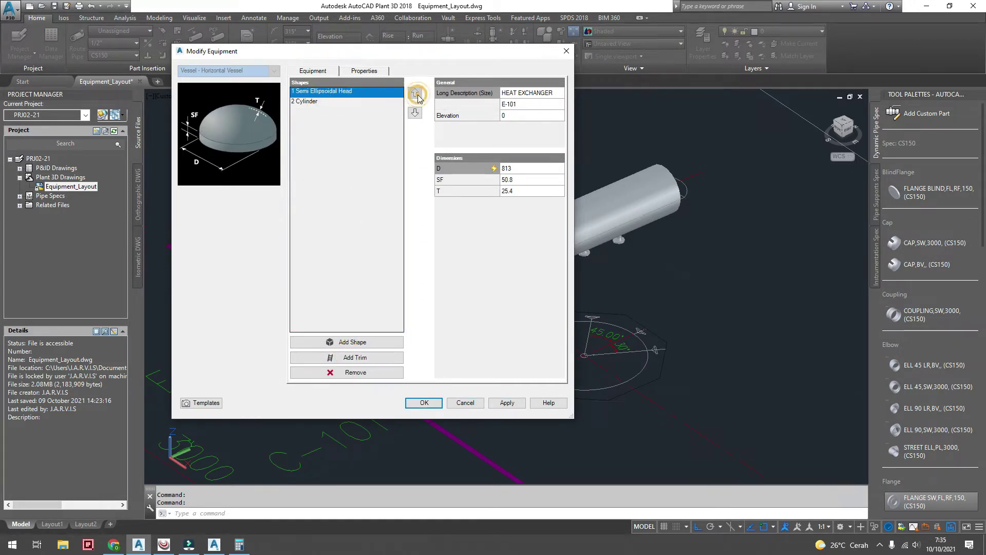
{"action": "left_click", "coordinate": [330, 96]}
{"action": "left_click", "coordinate": [430, 403]}
{"action": "scroll", "coordinate": [702, 225], "scroll_direction": "up", "scroll_amount": 5}
{"action": "mouse_move", "coordinate": [684, 214]}
{"action": "middle_mouse_down", "text": "shift"}
{"action": "mouse_move", "coordinate": [594, 227]}
{"action": "mouse_move", "coordinate": [595, 254]}
{"action": "mouse_move", "coordinate": [688, 238]}
{"action": "mouse_move", "coordinate": [687, 224]}
{"action": "middle_mouse_up", "text": "shift"}
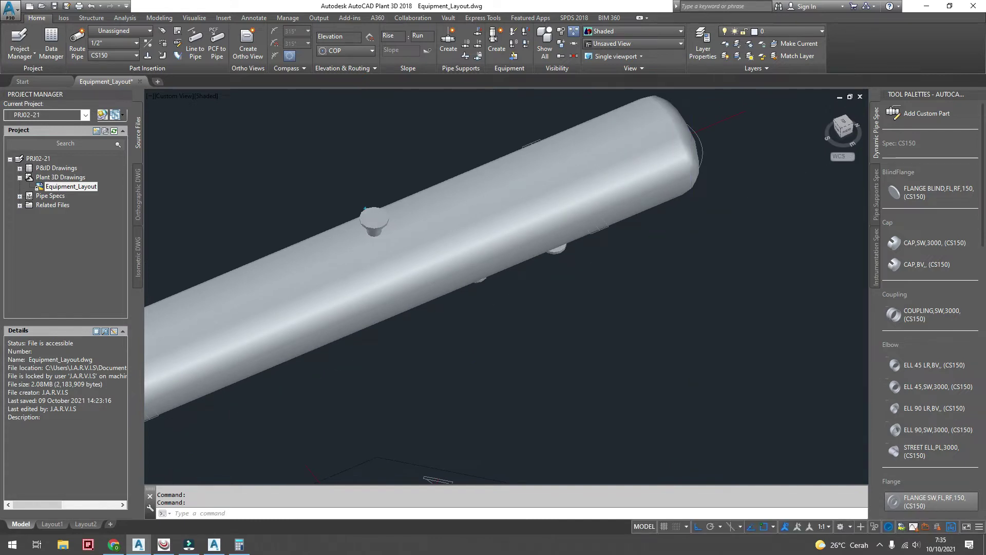
Step: Add a body flange trim to E-101's cylinder and set its B dimension to 73
{"action": "scroll", "coordinate": [383, 259], "scroll_direction": "down", "scroll_amount": 3}
{"action": "left_click", "coordinate": [382, 259]}
{"action": "right_click", "coordinate": [383, 259]}
{"action": "left_click", "coordinate": [426, 290]}
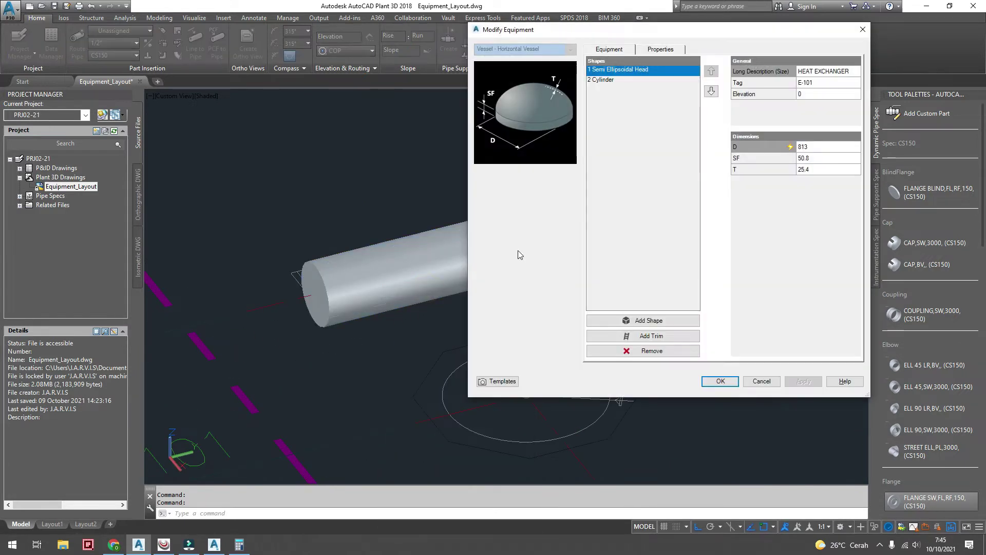
{"action": "left_click", "coordinate": [600, 80]}
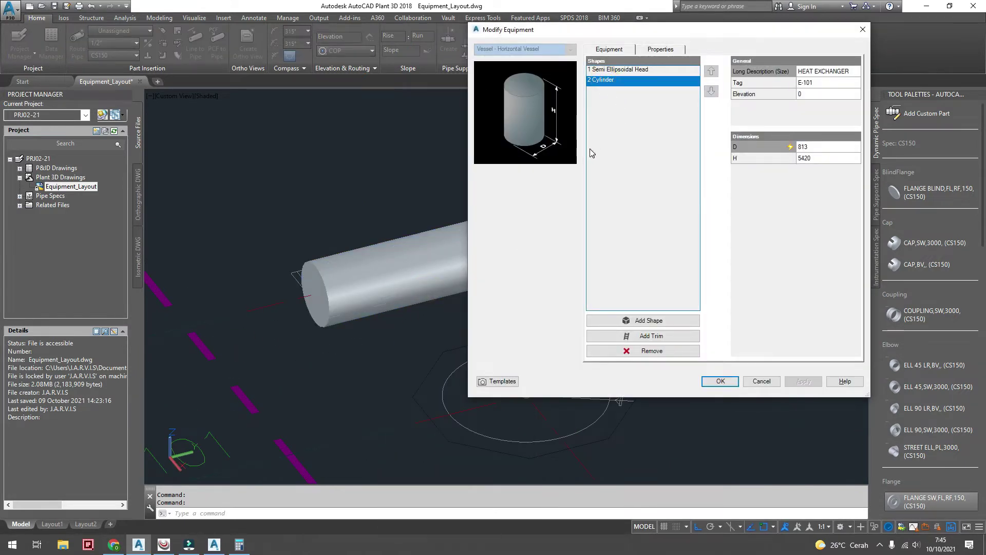
{"action": "left_click", "coordinate": [636, 336]}
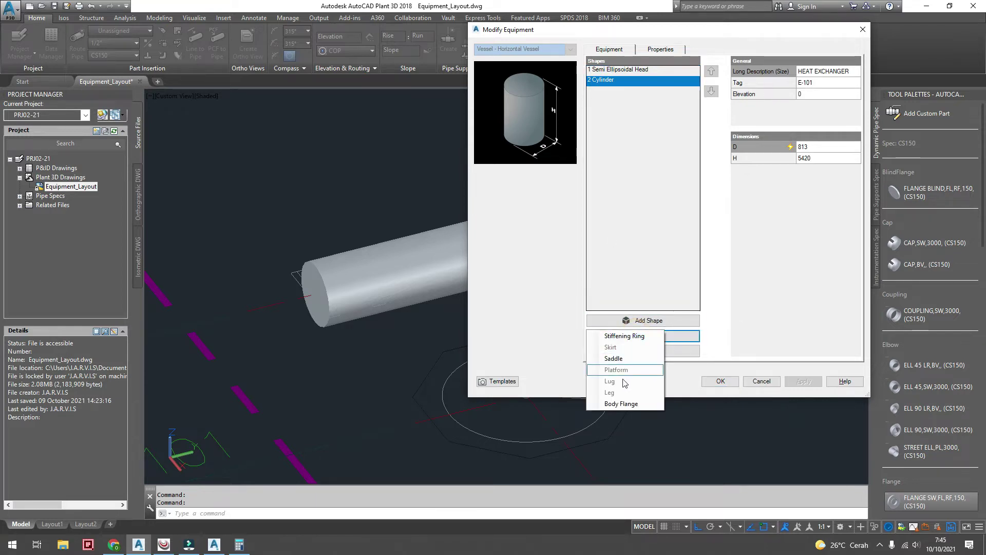
{"action": "left_click", "coordinate": [621, 403]}
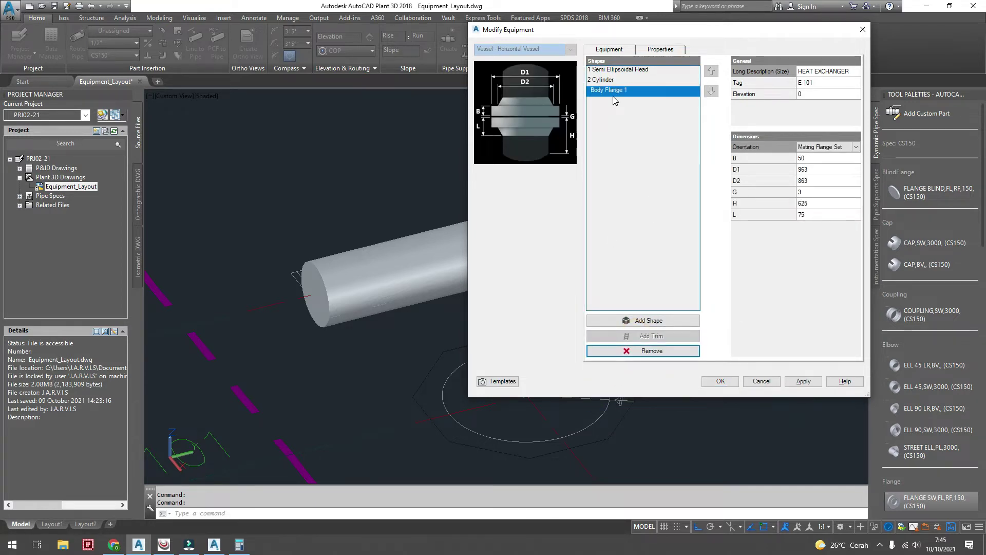
{"action": "left_click", "coordinate": [855, 148]}
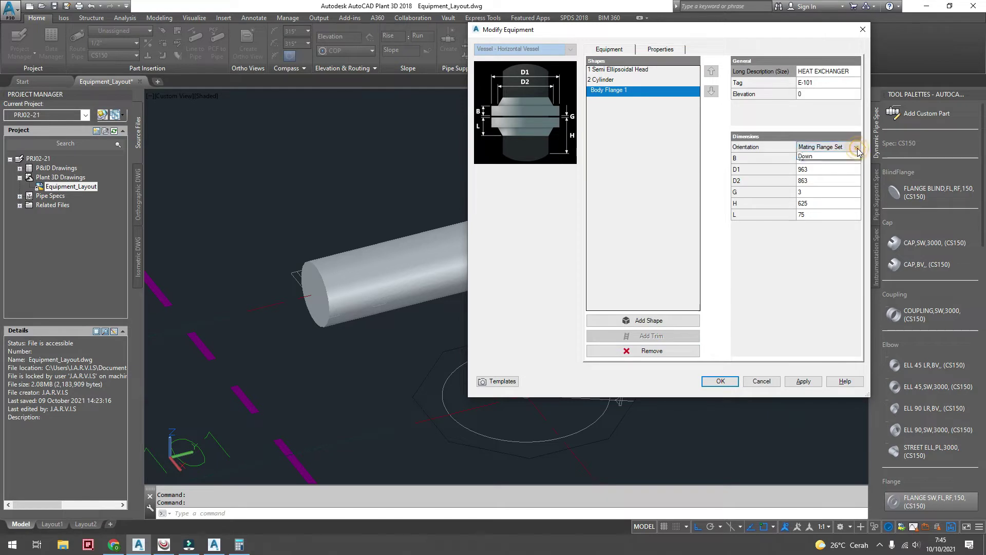
{"action": "left_click", "coordinate": [824, 161]}
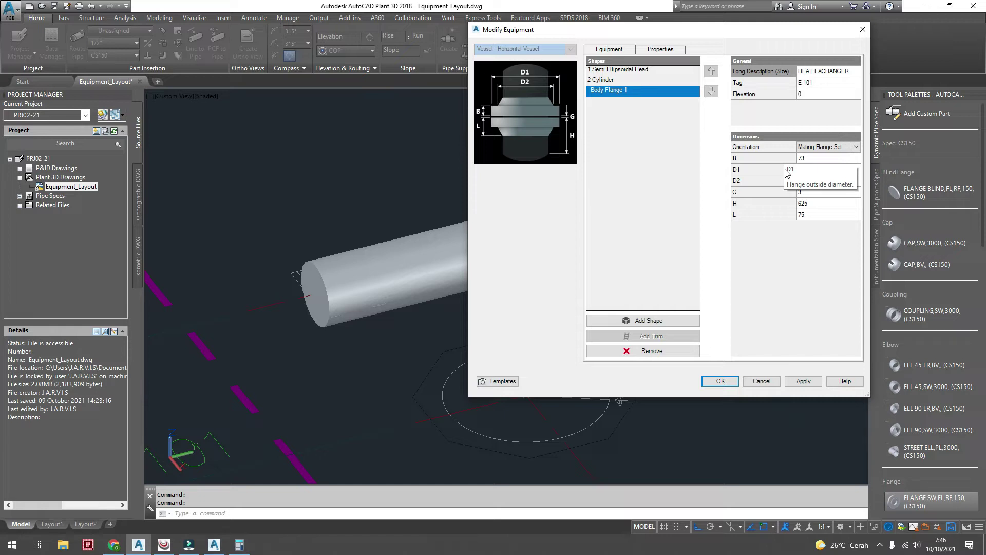
Step: Set body flange 1 to D1 1060, D2 832, G 3, H 0, L 73 and apply
{"action": "left_click", "coordinate": [816, 169]}
{"action": "type", "text": "1060"}
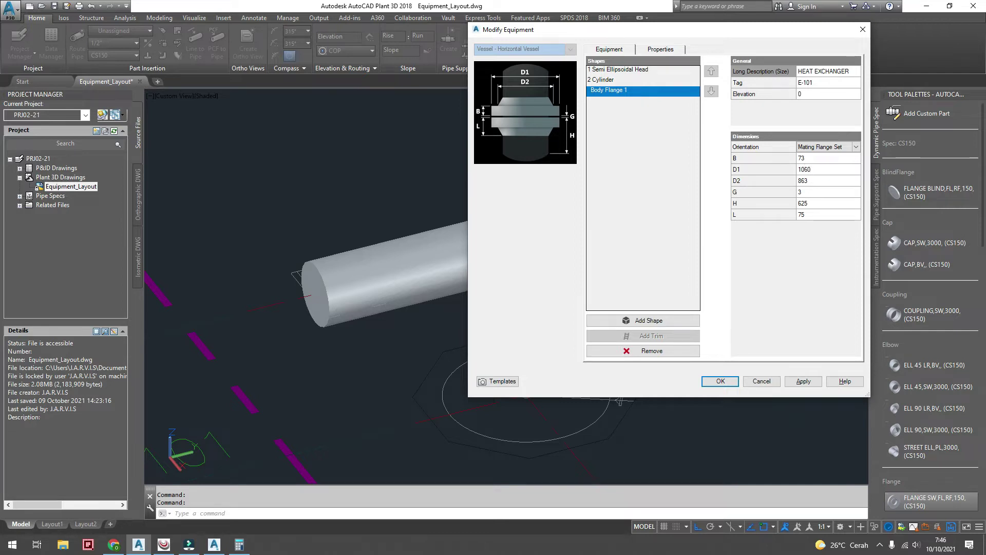
{"action": "left_click", "coordinate": [814, 180]}
{"action": "left_click", "coordinate": [809, 192]}
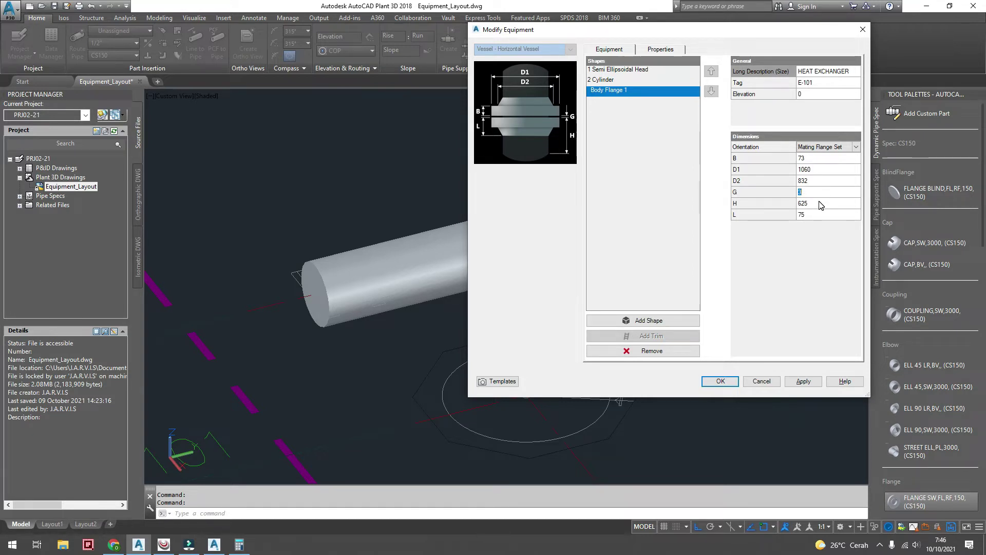
{"action": "left_click", "coordinate": [820, 203]}
{"action": "left_click", "coordinate": [816, 212]}
{"action": "left_click", "coordinate": [803, 381]}
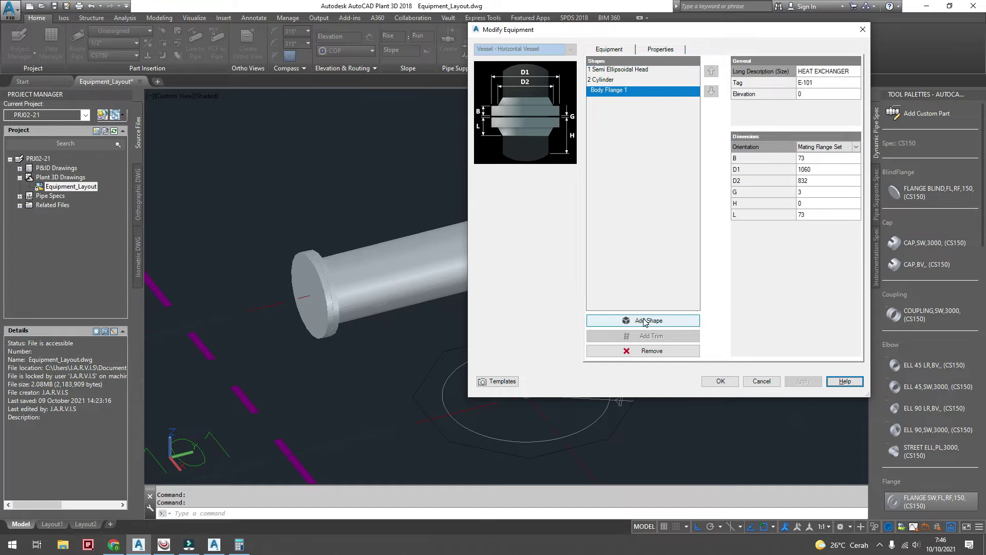
Step: Add a second body flange with D1 1060, D2 832, H 600, L 73, then apply and close
{"action": "left_click", "coordinate": [608, 82]}
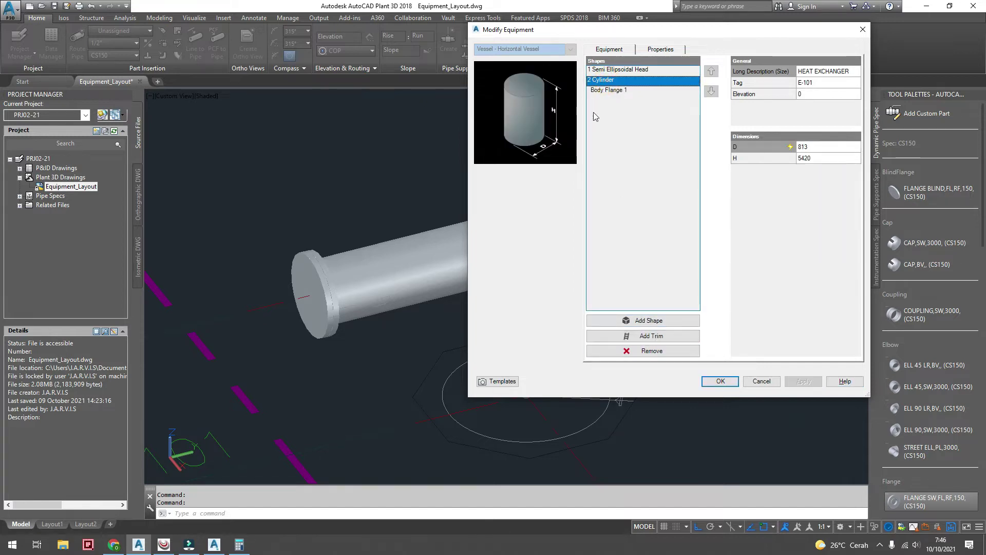
{"action": "left_click", "coordinate": [649, 337]}
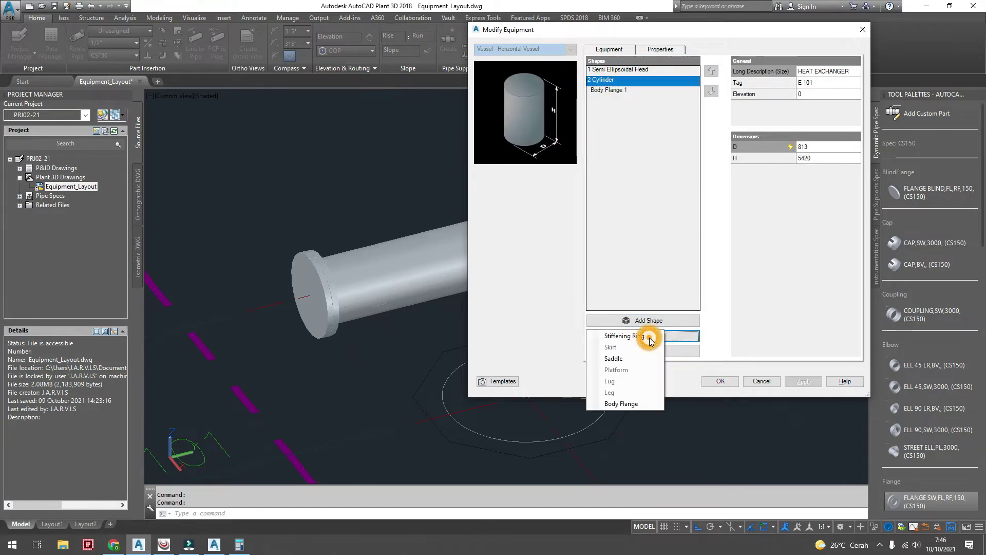
{"action": "left_click", "coordinate": [627, 405]}
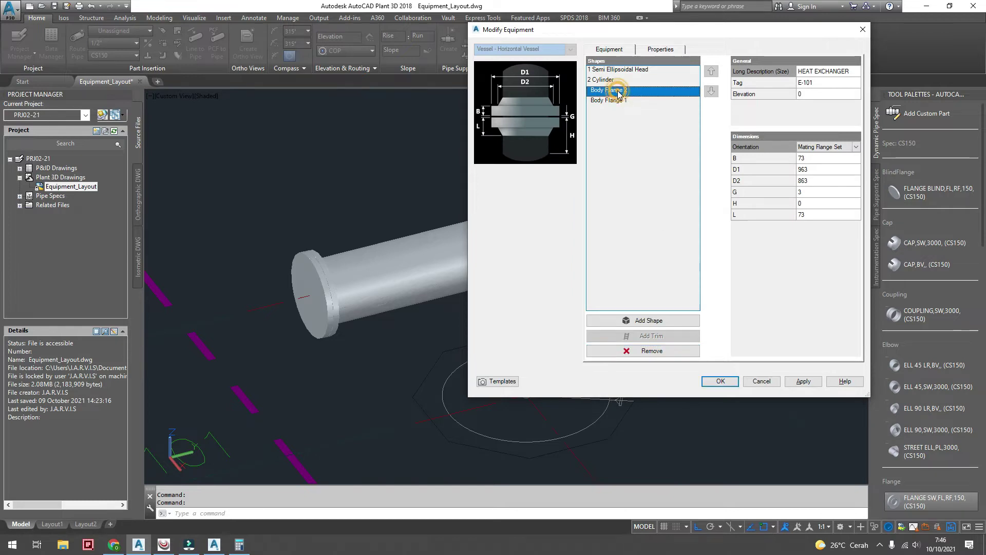
{"action": "left_click", "coordinate": [817, 158]}
{"action": "key", "text": "Tab"}
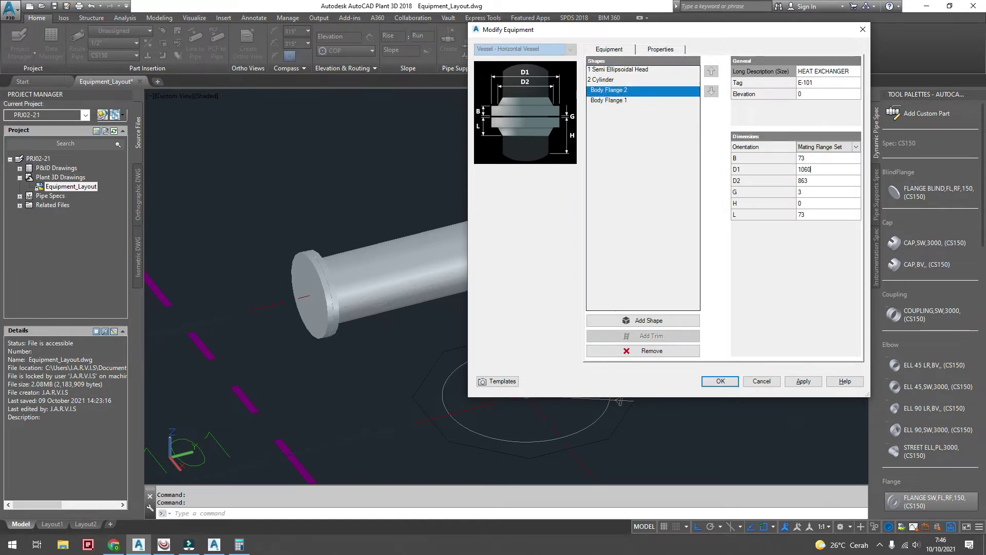
{"action": "left_click", "coordinate": [814, 203]}
{"action": "type", "text": "600"}
{"action": "left_click", "coordinate": [804, 382]}
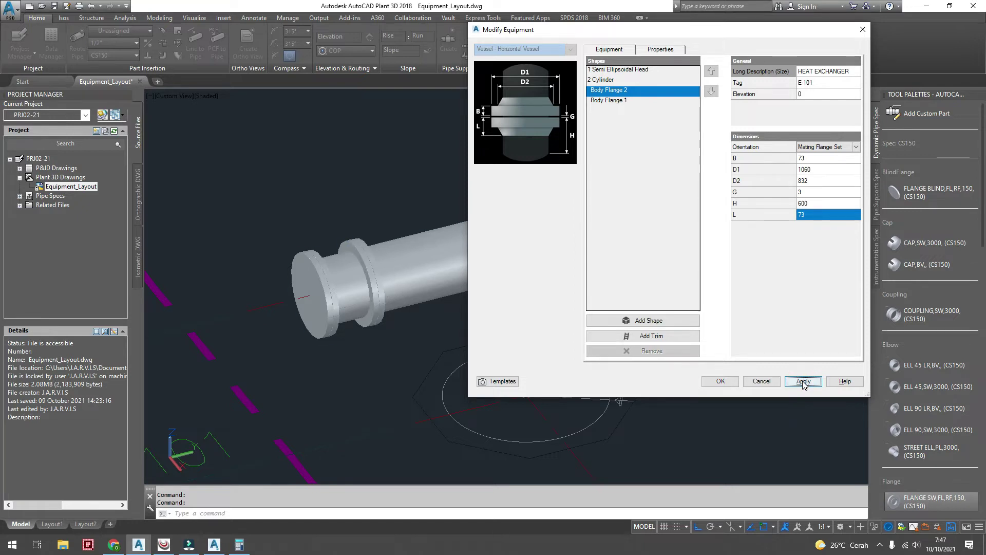
{"action": "left_click", "coordinate": [721, 381]}
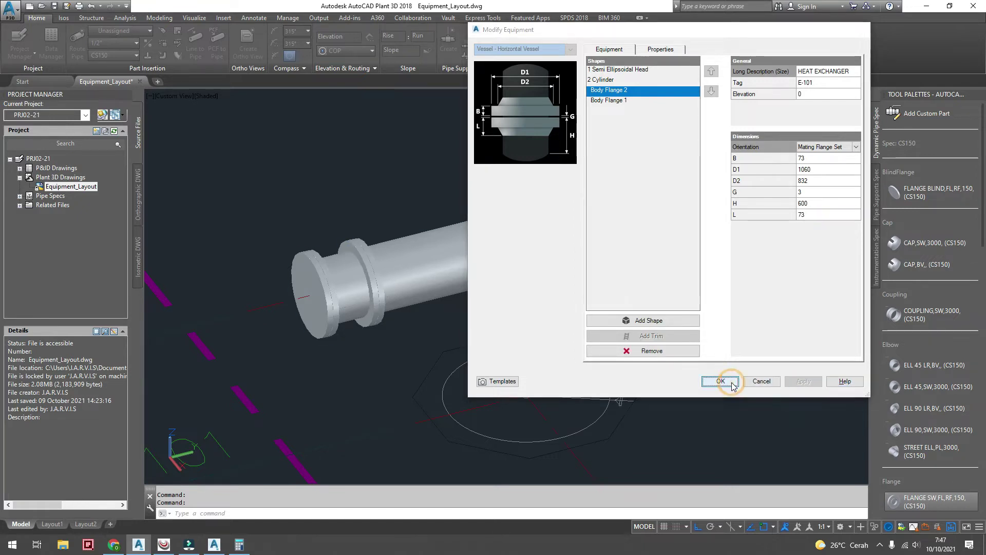
Step: Reopen E-101's equipment definition and add a third body flange to the cylinder
{"action": "scroll", "coordinate": [367, 283], "scroll_direction": "up", "scroll_amount": 3}
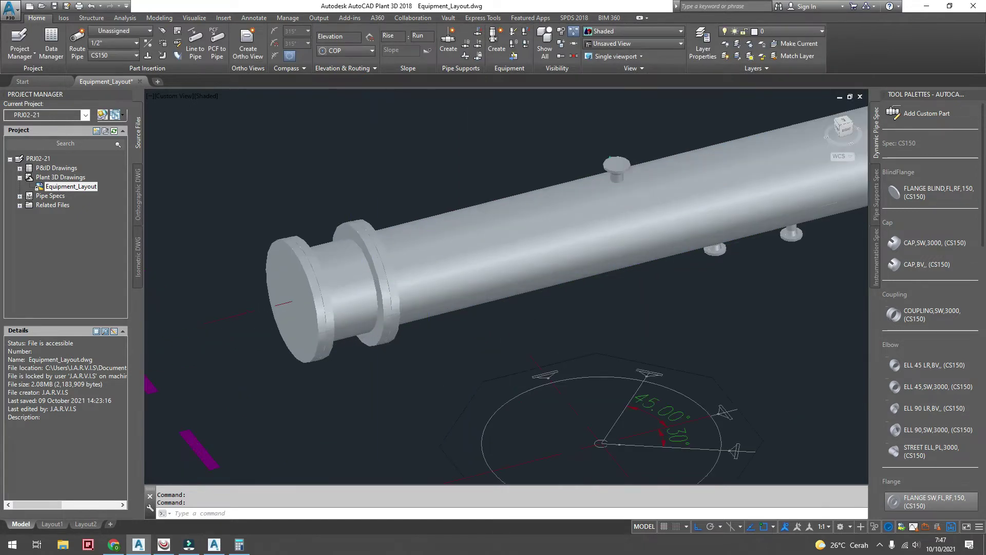
{"action": "middle_click_drag", "start_coordinate": [366, 283], "coordinate": [433, 287], "text": "shift"}
{"action": "scroll", "coordinate": [433, 287], "scroll_direction": "down", "scroll_amount": 5}
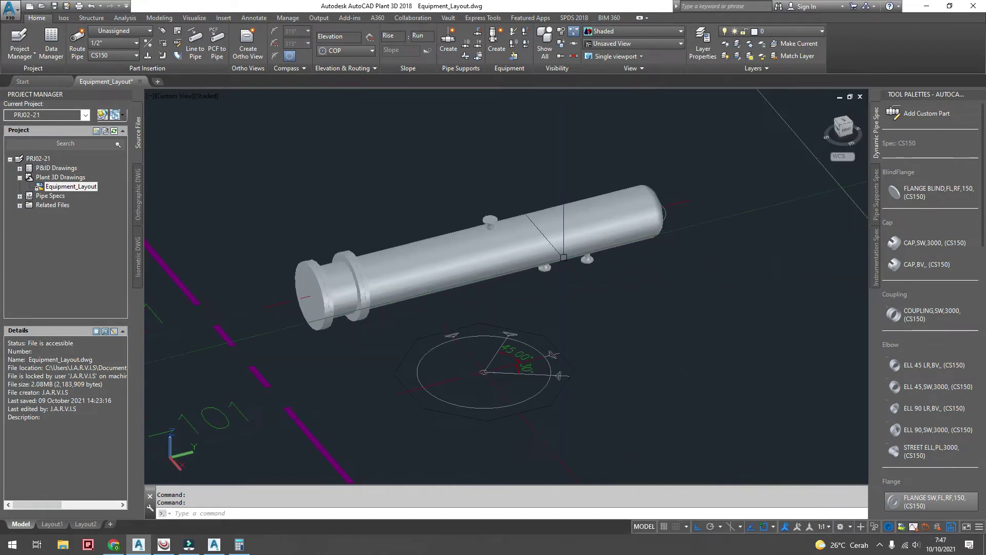
{"action": "left_click", "coordinate": [601, 180]}
{"action": "right_click", "coordinate": [603, 177]}
{"action": "left_click", "coordinate": [637, 270]}
{"action": "left_click", "coordinate": [305, 86]}
{"action": "left_click", "coordinate": [351, 327]}
{"action": "left_click", "coordinate": [314, 413]}
Step: Size the third flange to D1 1060, D2 832, H 4600, L 73 and confirm
{"action": "left_click", "coordinate": [519, 178]}
{"action": "type", "text": "1060832"}
{"action": "left_click", "coordinate": [515, 199]}
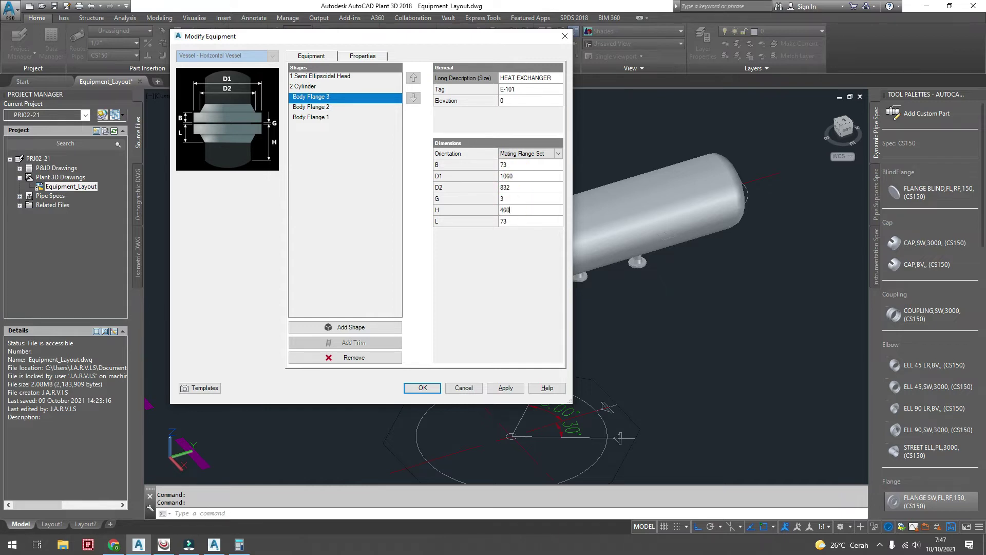
{"action": "left_click", "coordinate": [518, 221]}
{"action": "left_click", "coordinate": [435, 390]}
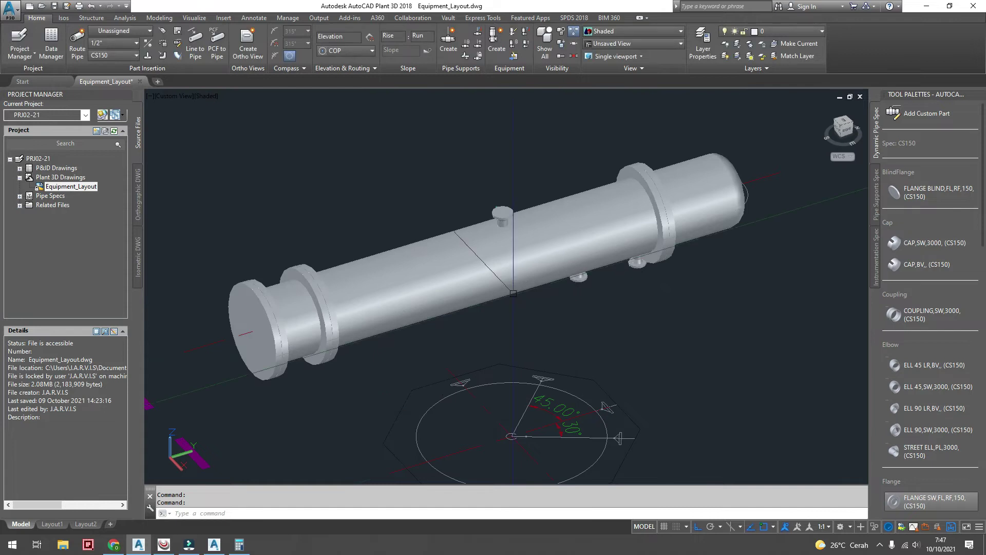
Step: Make nozzle N-1 a 6" flanged nozzle
{"action": "middle_click_drag", "start_coordinate": [574, 286], "coordinate": [576, 282], "text": "shift"}
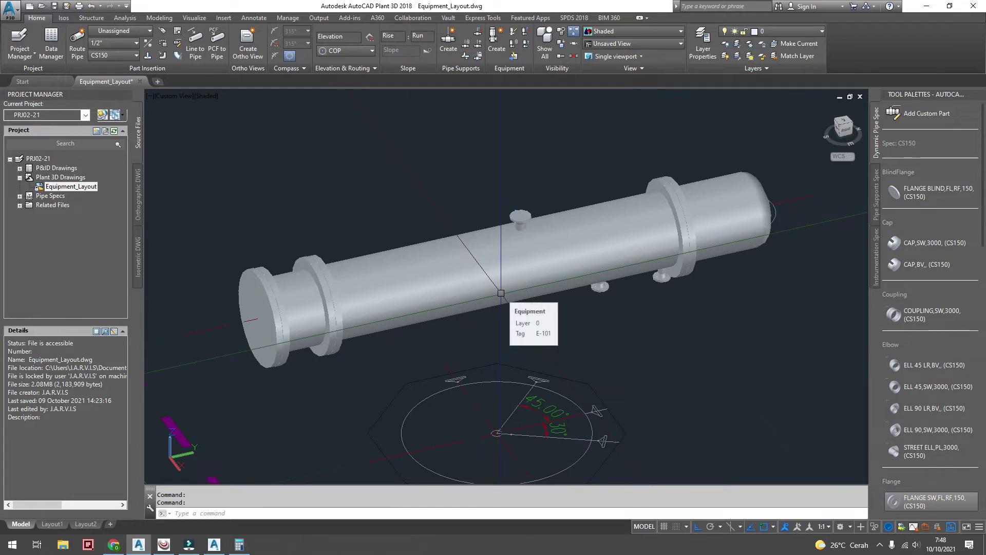
{"action": "left_click", "coordinate": [662, 278], "text": "ctrl"}
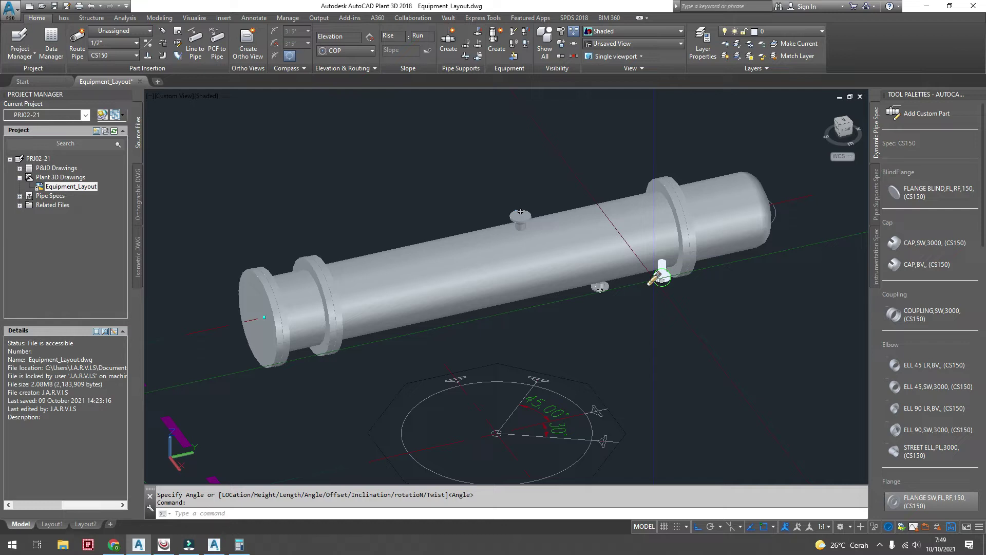
{"action": "left_click", "coordinate": [655, 278]}
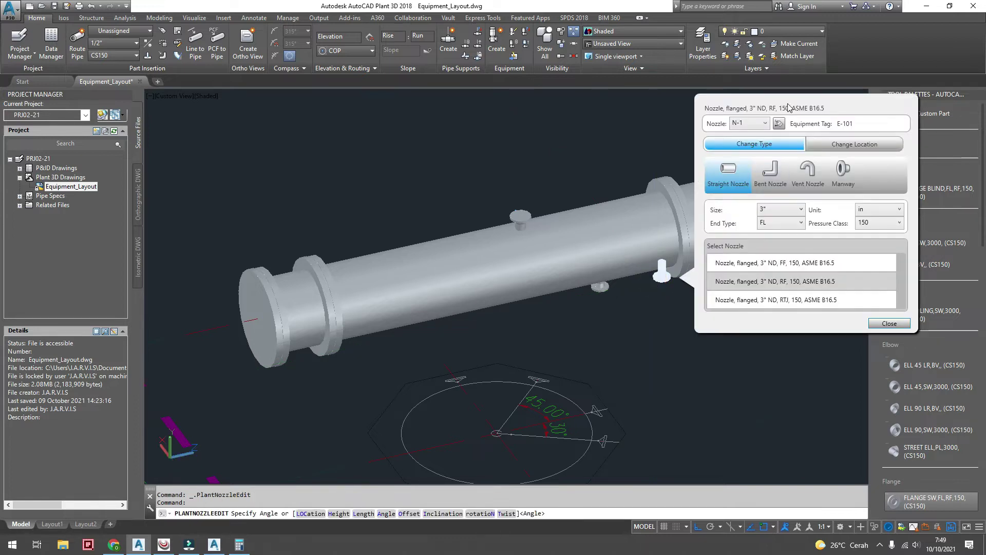
{"action": "left_click_drag", "start_coordinate": [789, 107], "coordinate": [670, 50]}
{"action": "left_click", "coordinate": [677, 154]}
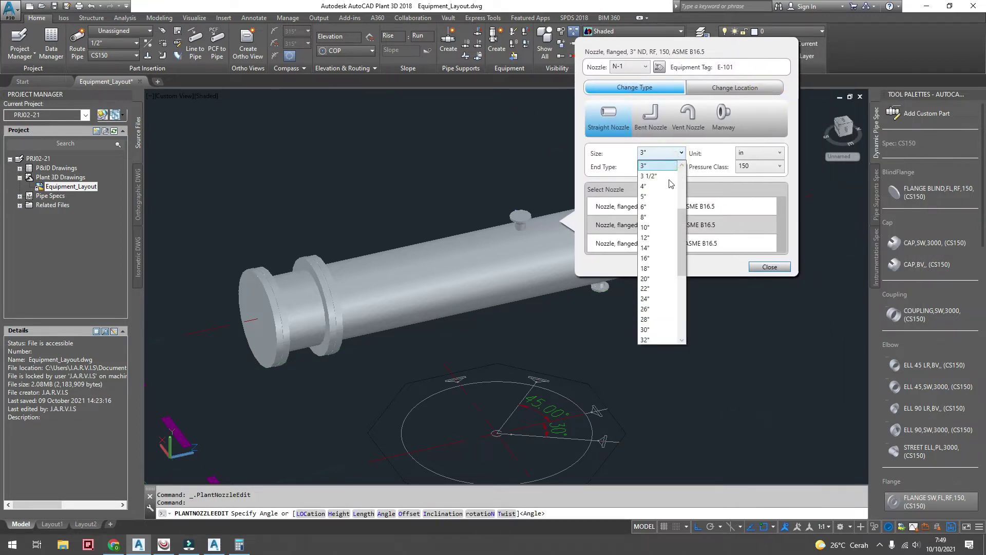
{"action": "left_click", "coordinate": [661, 207]}
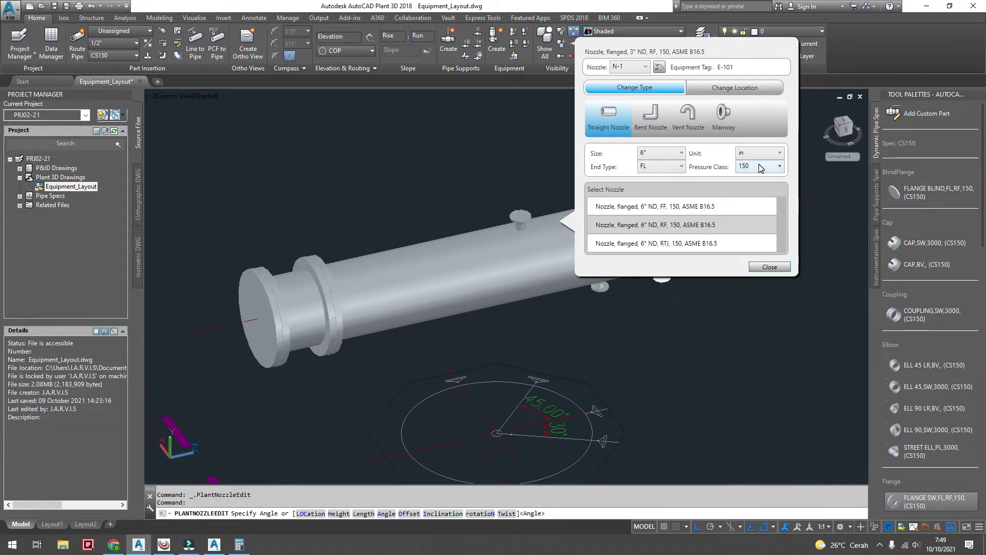
{"action": "left_click", "coordinate": [663, 225]}
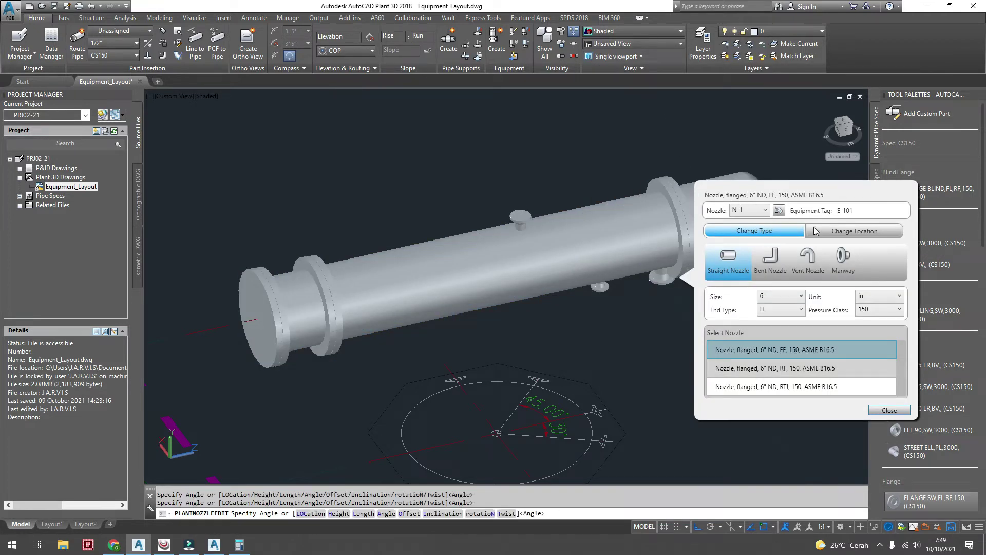
Step: Locate N-1 radially at H 300, L 200, angle 90, and close the nozzle editor
{"action": "left_click", "coordinate": [837, 235]}
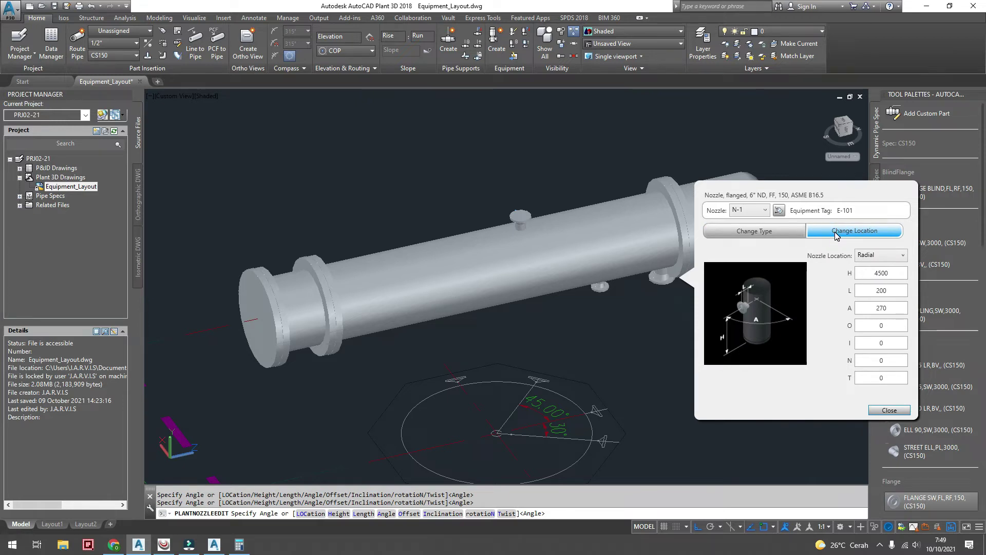
{"action": "left_click", "coordinate": [891, 255]}
{"action": "left_click", "coordinate": [883, 255]}
{"action": "left_click", "coordinate": [877, 289]}
{"action": "double_click", "coordinate": [899, 275]}
{"action": "type", "text": "300"}
{"action": "double_click", "coordinate": [896, 291]}
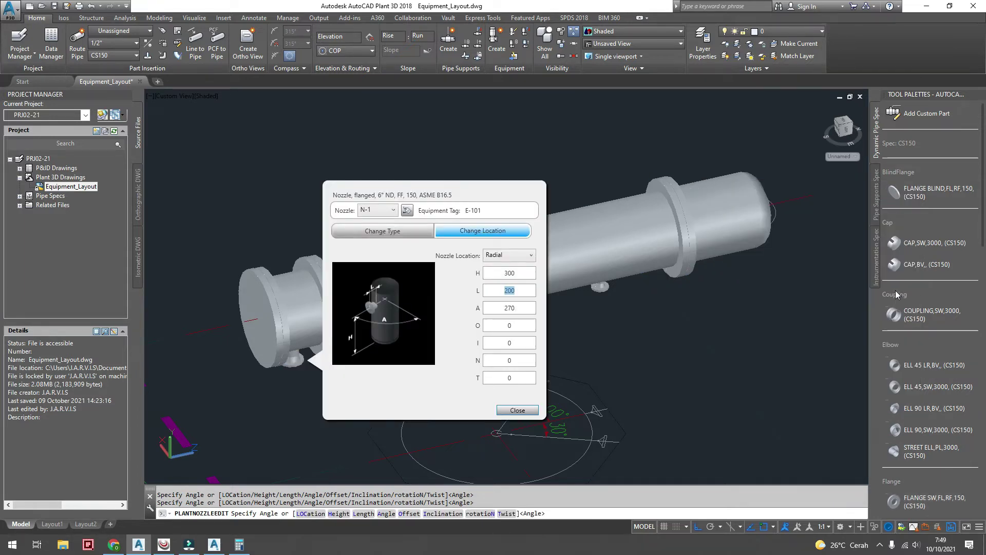
{"action": "mouse_move", "coordinate": [474, 193]}
{"action": "left_mouse_down"}
{"action": "mouse_move", "coordinate": [513, 186]}
{"action": "mouse_move", "coordinate": [560, 151]}
{"action": "mouse_move", "coordinate": [545, 151]}
{"action": "left_mouse_up"}
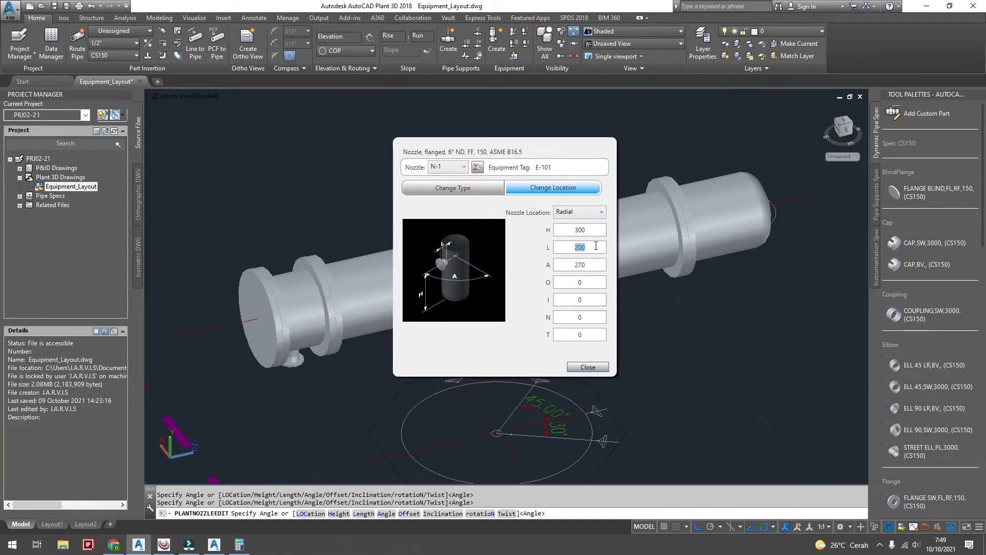
{"action": "left_click", "coordinate": [589, 264]}
{"action": "type", "text": "90"}
{"action": "left_click", "coordinate": [587, 282]}
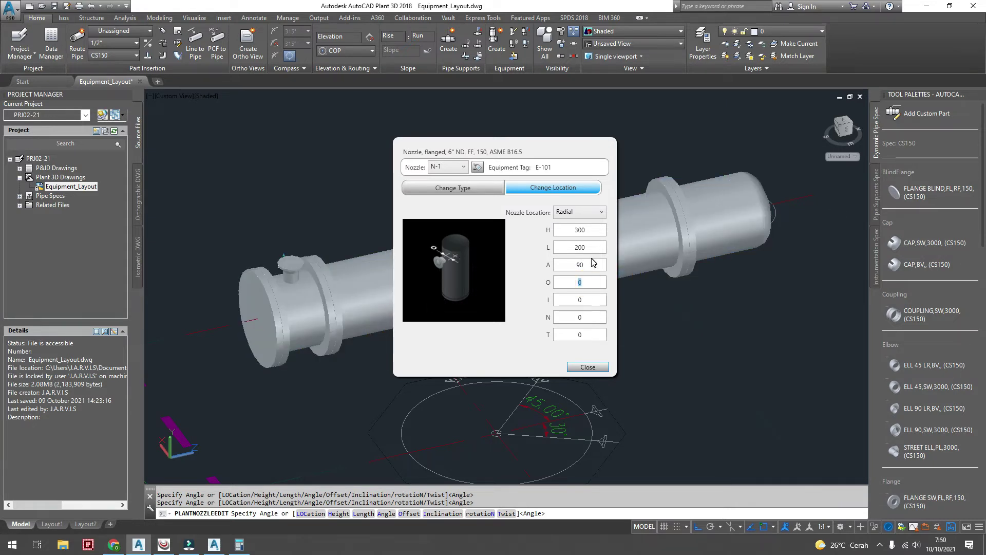
{"action": "left_click", "coordinate": [586, 366]}
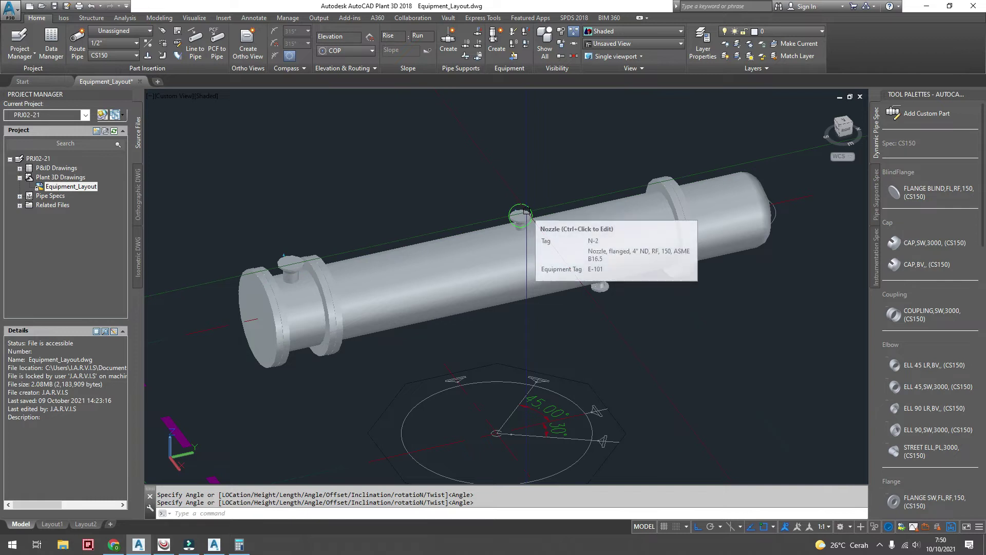
Step: Keep nozzle N-2 at 4" class 150 and relocate it to H 5000, L 150, A 90
{"action": "left_click", "coordinate": [520, 214]}
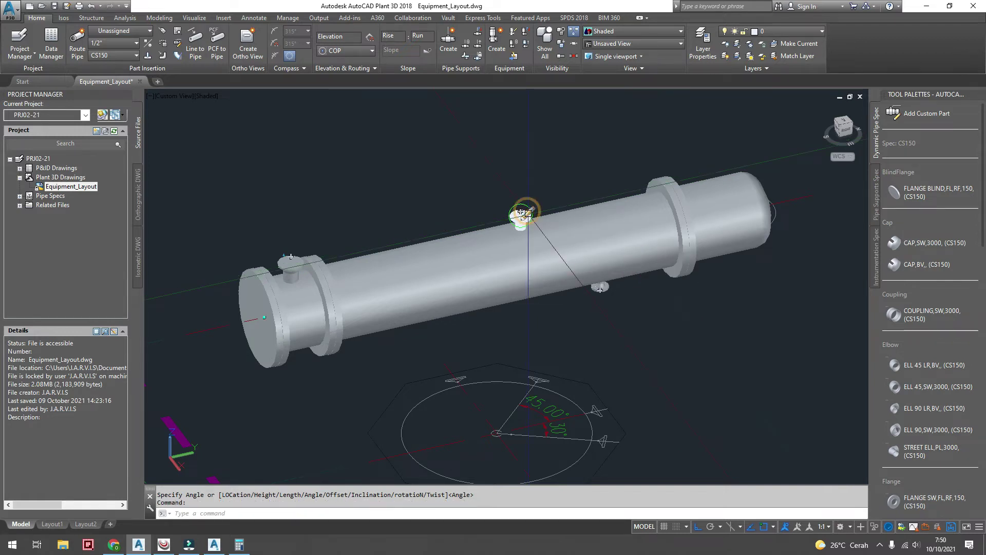
{"action": "left_click", "coordinate": [522, 212]}
{"action": "left_click", "coordinate": [657, 236]}
{"action": "left_click", "coordinate": [673, 257]}
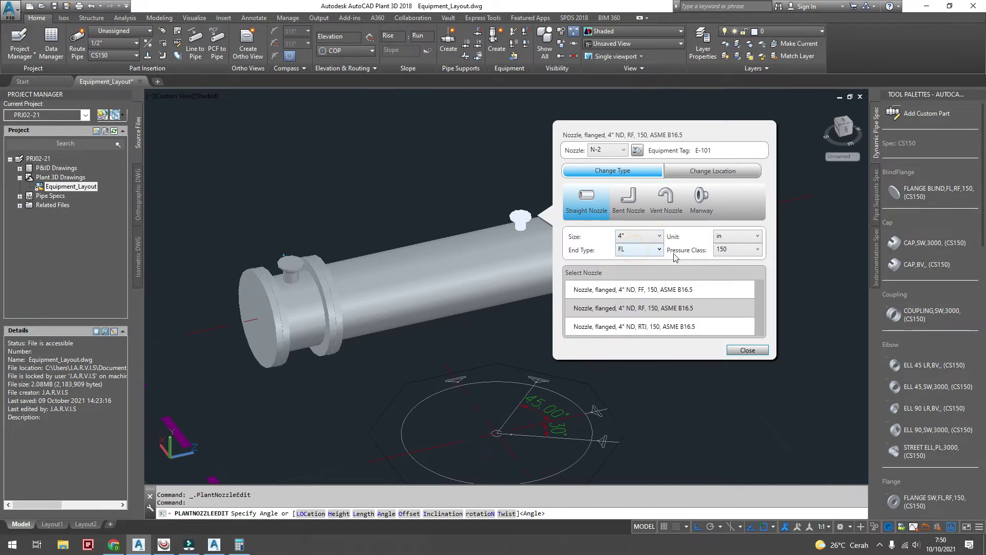
{"action": "left_click", "coordinate": [742, 253]}
{"action": "left_click", "coordinate": [734, 267]}
{"action": "left_click", "coordinate": [702, 173]}
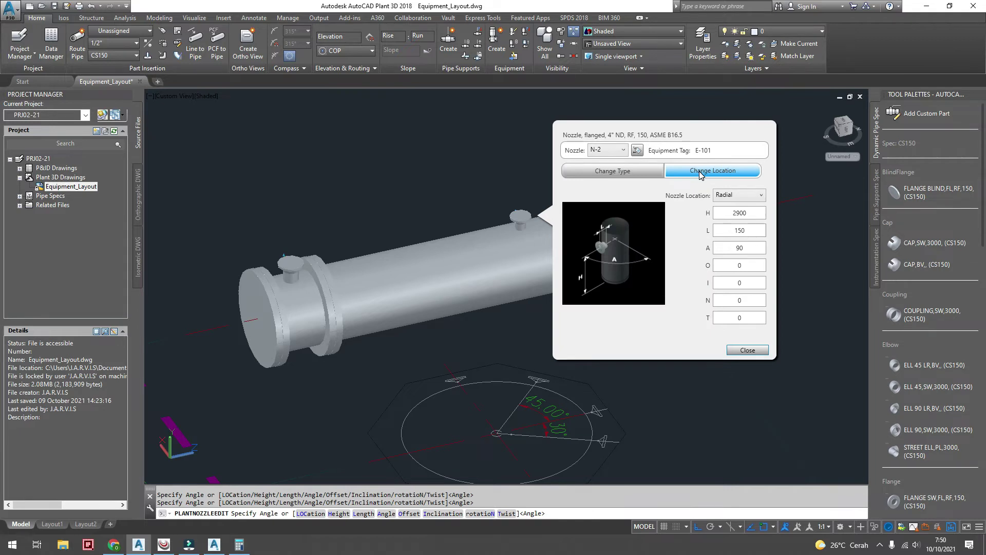
{"action": "double_click", "coordinate": [749, 214]}
{"action": "type", "text": "5000"}
{"action": "double_click", "coordinate": [750, 230]}
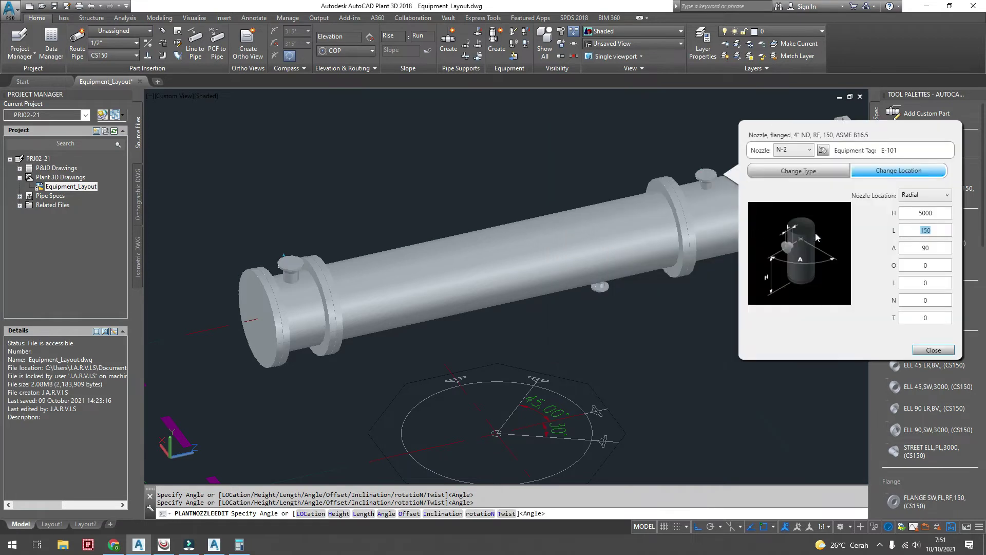
{"action": "double_click", "coordinate": [933, 249]}
{"action": "left_click", "coordinate": [933, 349]}
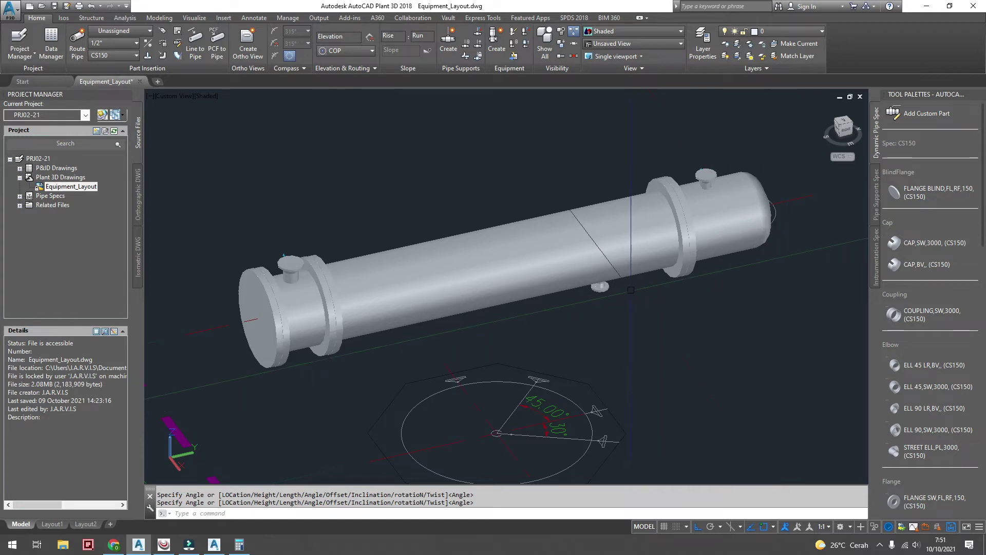
Step: Change nozzle N-3 to a 6" class 150 raised-face flanged nozzle
{"action": "left_click", "coordinate": [597, 282]}
{"action": "left_click", "coordinate": [739, 309]}
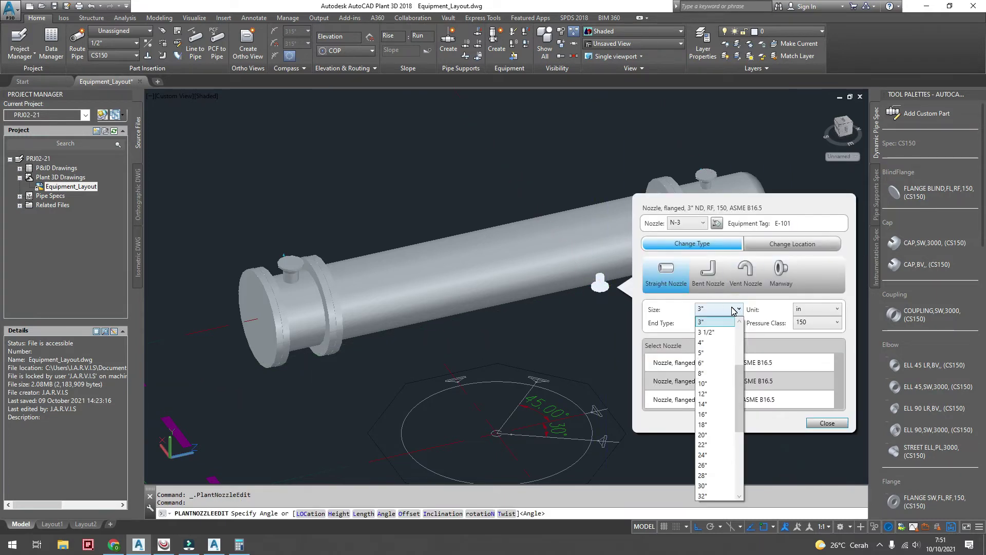
{"action": "left_click", "coordinate": [714, 362]}
{"action": "left_click", "coordinate": [830, 327]}
{"action": "left_click", "coordinate": [824, 345]}
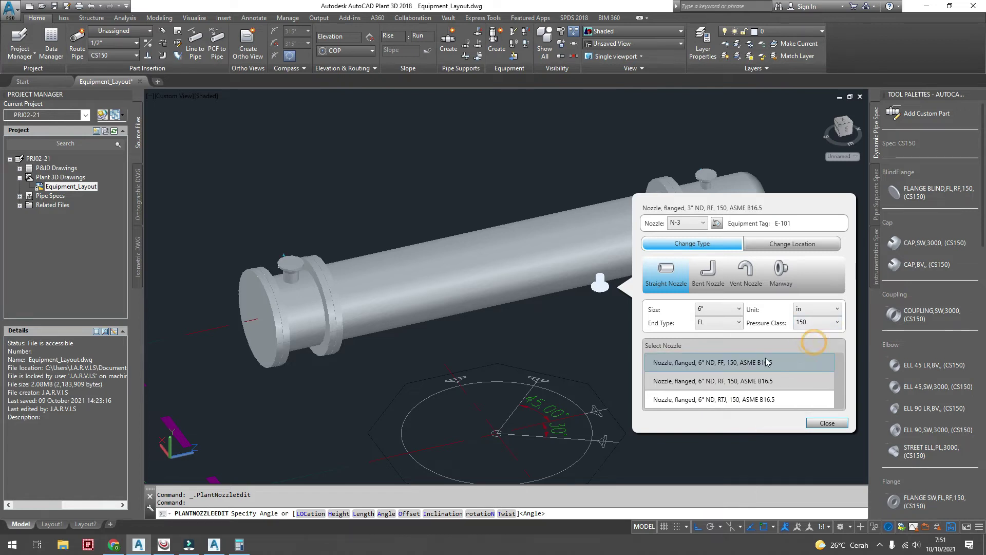
{"action": "left_click", "coordinate": [715, 381]}
Step: Locate nozzle N-3 at H 300, L 200, angle 270
{"action": "left_click", "coordinate": [777, 246]}
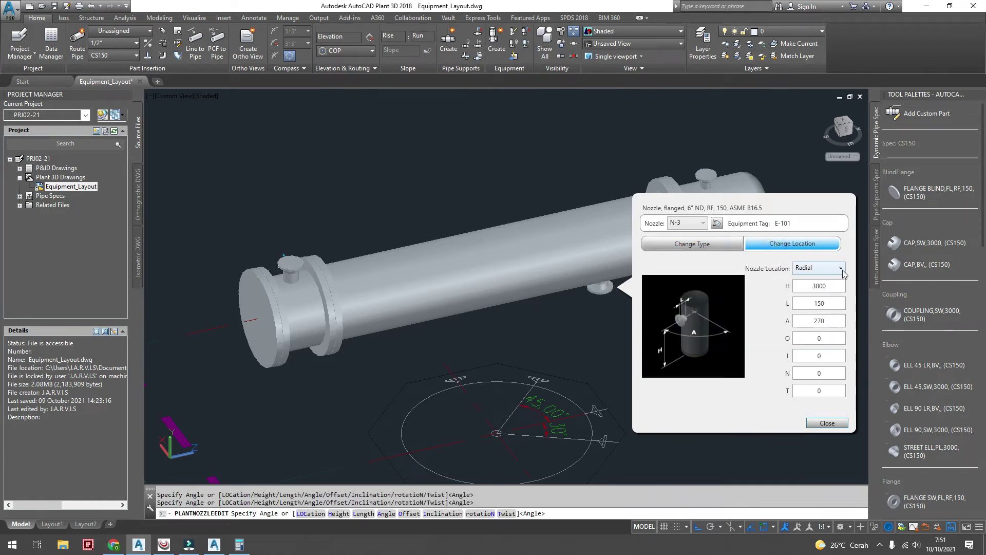
{"action": "mouse_move", "coordinate": [819, 285]}
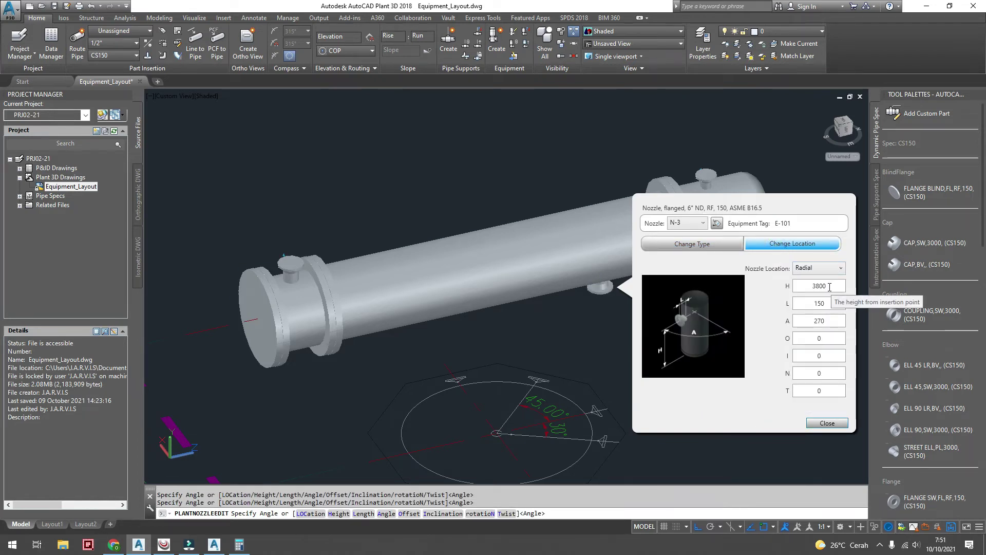
{"action": "double_click", "coordinate": [837, 288]}
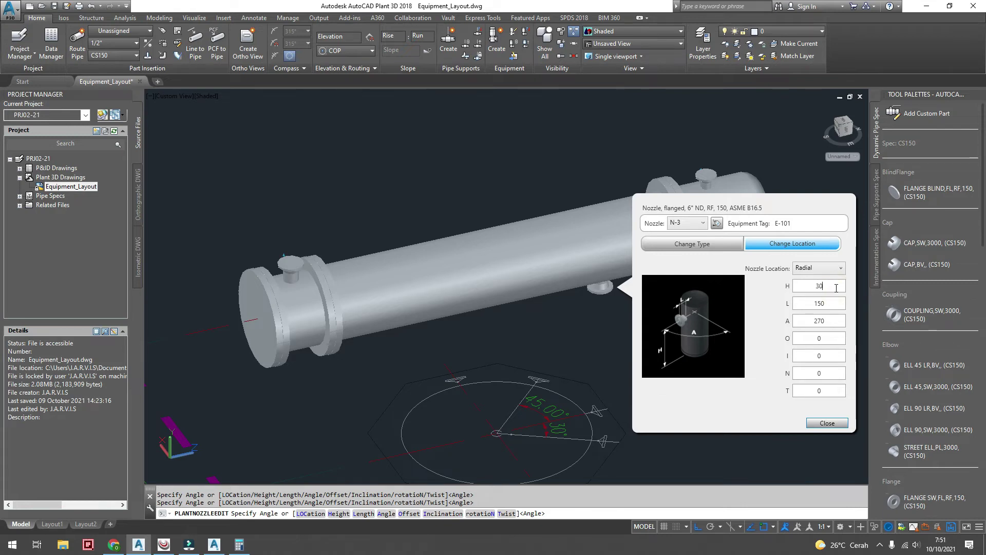
{"action": "type", "text": "200"}
{"action": "key", "text": "Return"}
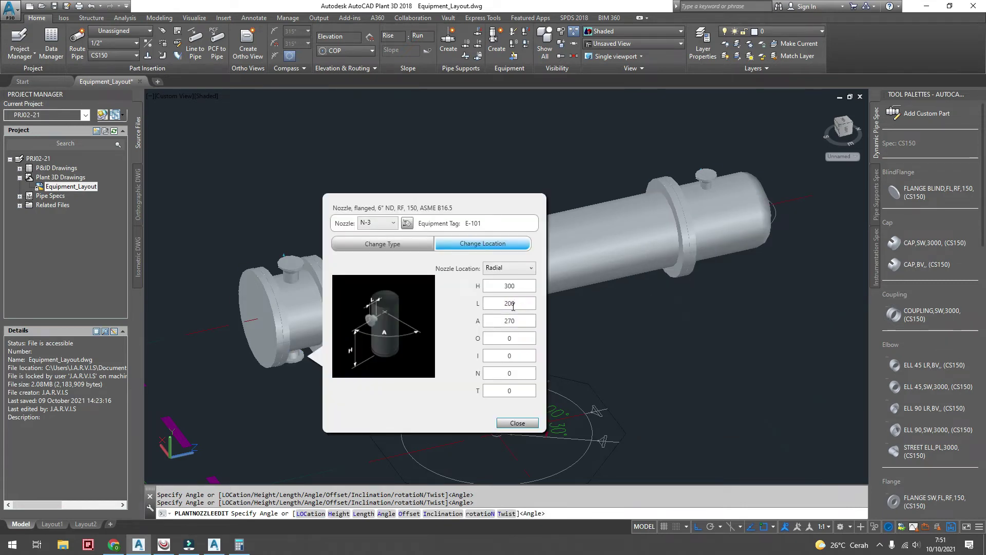
{"action": "double_click", "coordinate": [520, 321]}
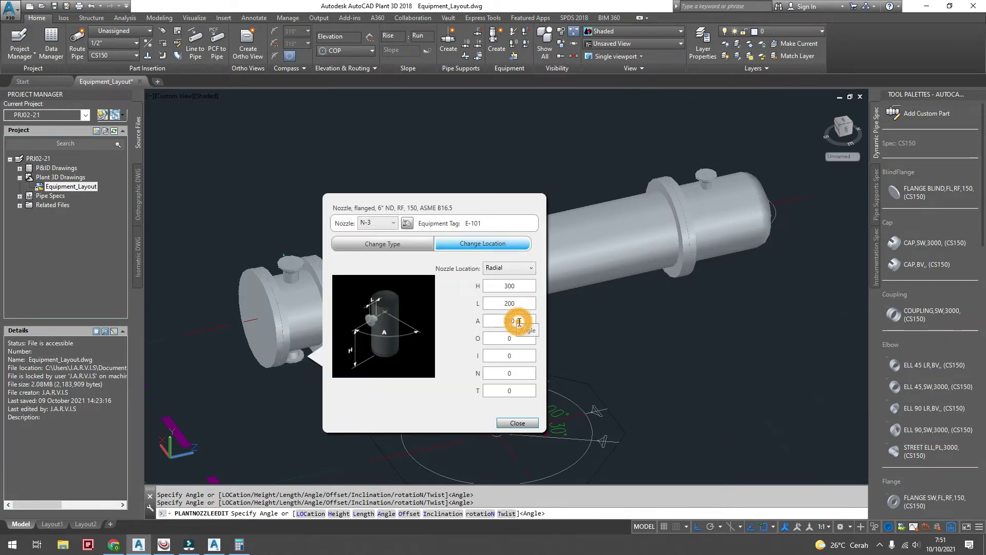
{"action": "left_click", "coordinate": [517, 423]}
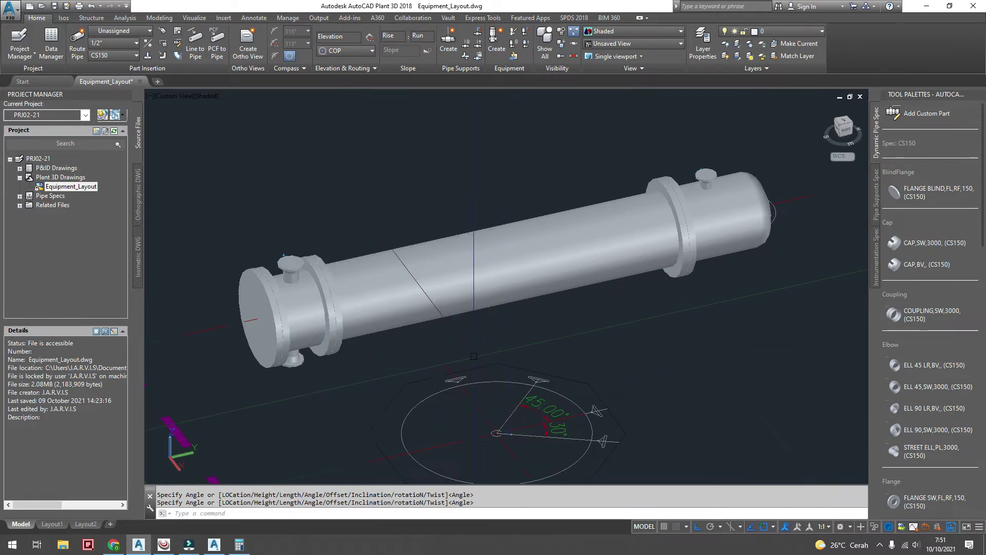
Step: Define new nozzle N-4 on E-101 as a 4" class 150 RF flanged nozzle
{"action": "mouse_move", "coordinate": [422, 410]}
{"action": "middle_mouse_down", "text": "shift"}
{"action": "mouse_move", "coordinate": [354, 313]}
{"action": "mouse_move", "coordinate": [601, 365]}
{"action": "mouse_move", "coordinate": [432, 338]}
{"action": "middle_mouse_up", "text": "shift"}
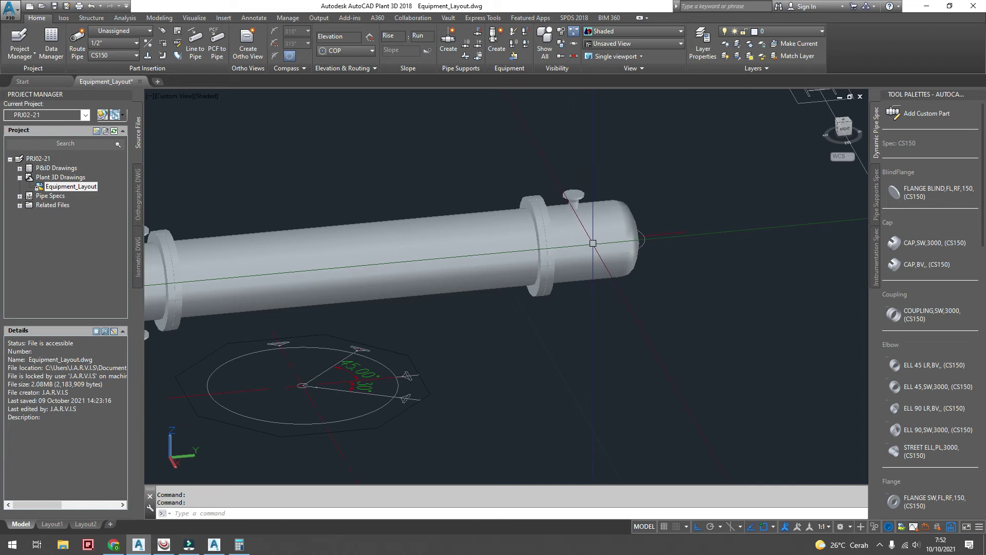
{"action": "left_click", "coordinate": [591, 242]}
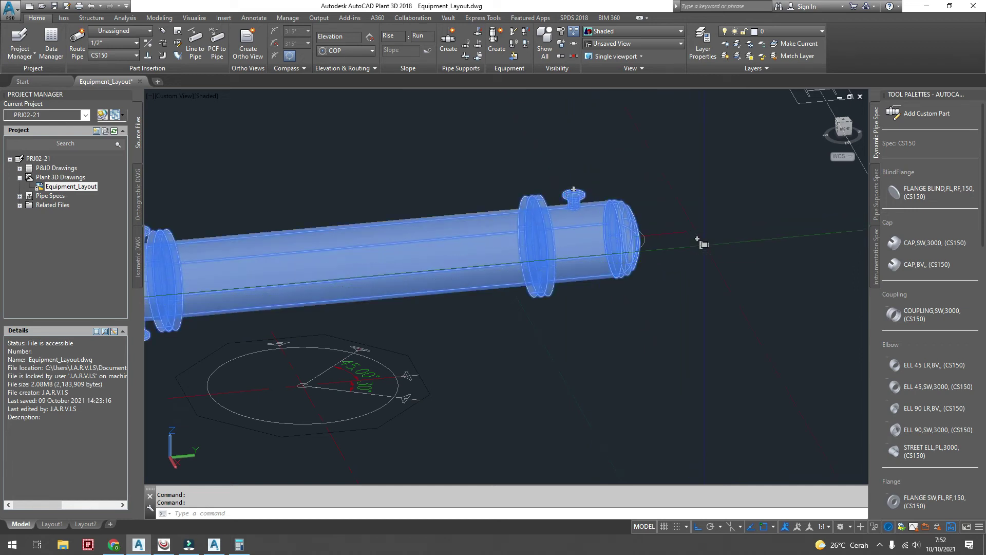
{"action": "key", "text": "Escape"}
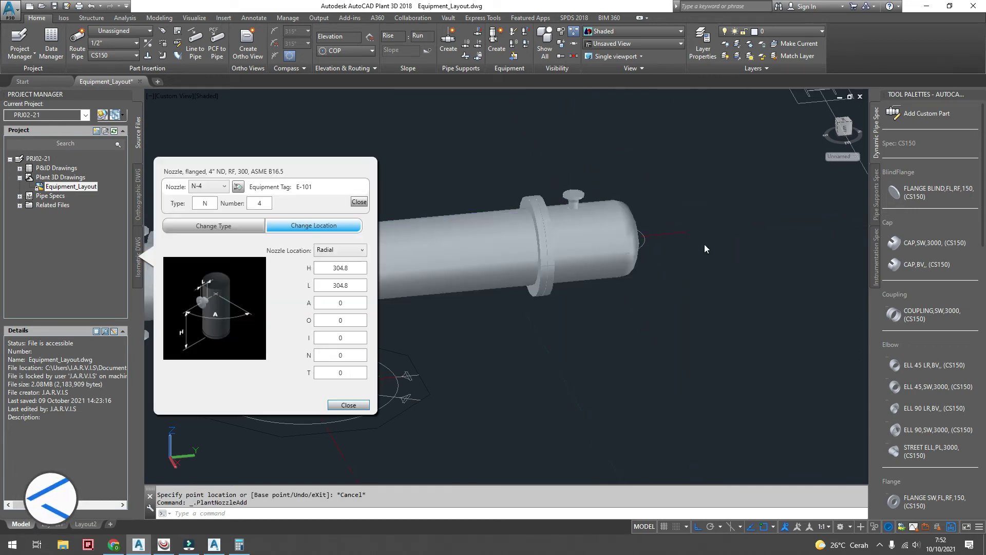
{"action": "left_click_drag", "start_coordinate": [288, 168], "coordinate": [418, 161]}
{"action": "middle_click_drag", "start_coordinate": [425, 142], "coordinate": [506, 149]}
{"action": "mouse_move", "coordinate": [414, 162]}
{"action": "left_mouse_down"}
{"action": "mouse_move", "coordinate": [473, 154]}
{"action": "mouse_move", "coordinate": [514, 135]}
{"action": "left_mouse_up"}
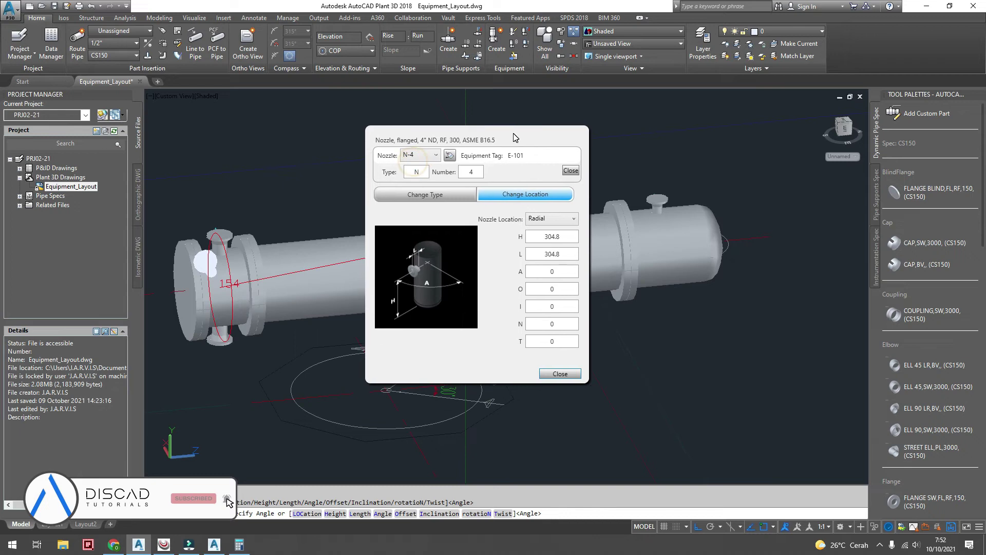
{"action": "left_click", "coordinate": [452, 194]}
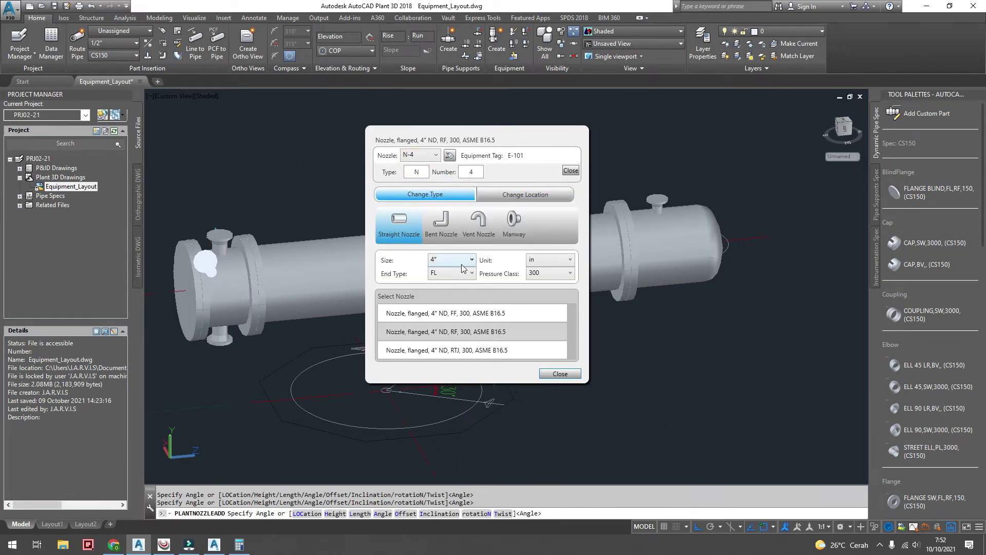
{"action": "left_click", "coordinate": [472, 263]}
{"action": "left_click", "coordinate": [550, 274]}
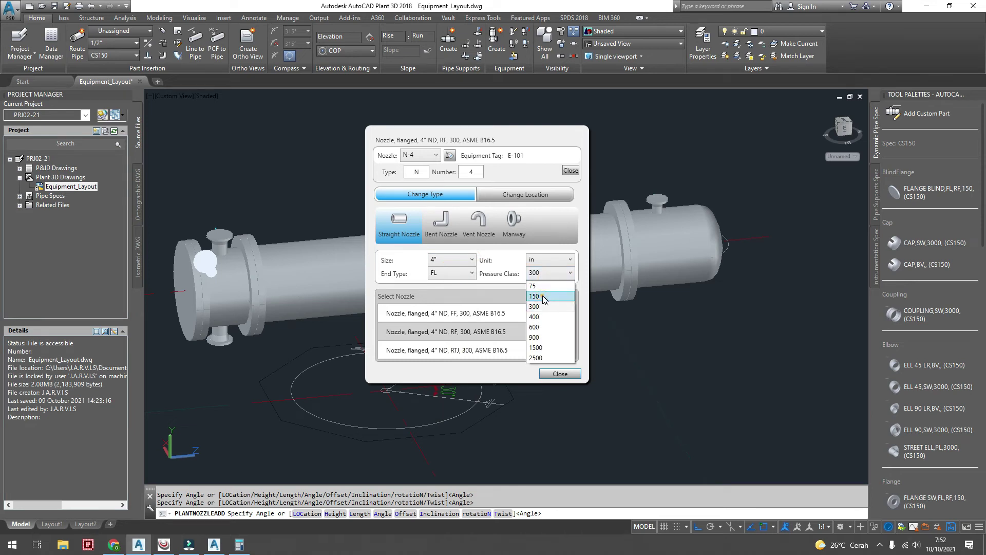
{"action": "left_click", "coordinate": [545, 297]}
{"action": "left_click", "coordinate": [463, 334]}
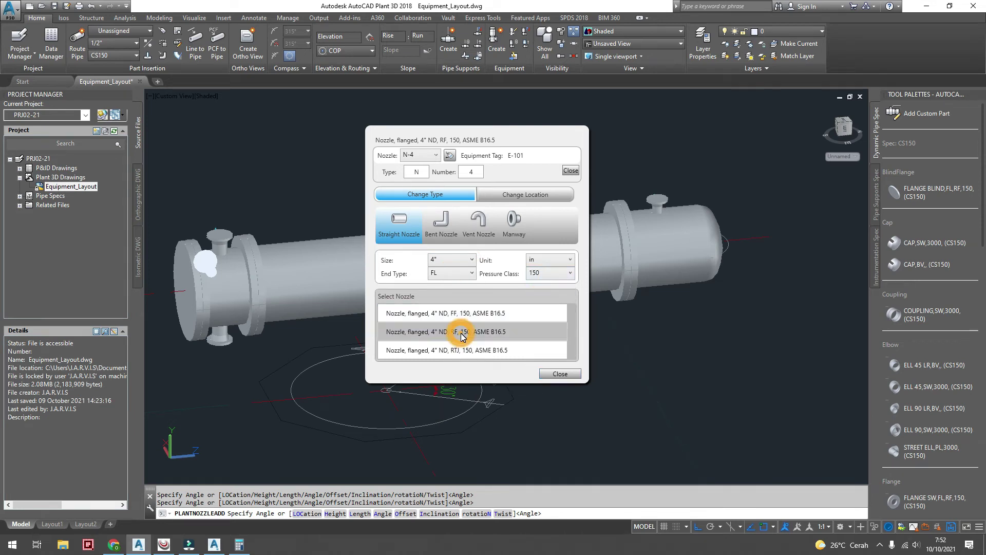
Step: Place nozzle N-4 at H 5000, L 150, angle 270 and review the exchanger
{"action": "left_click", "coordinate": [498, 195]}
{"action": "double_click", "coordinate": [562, 237]}
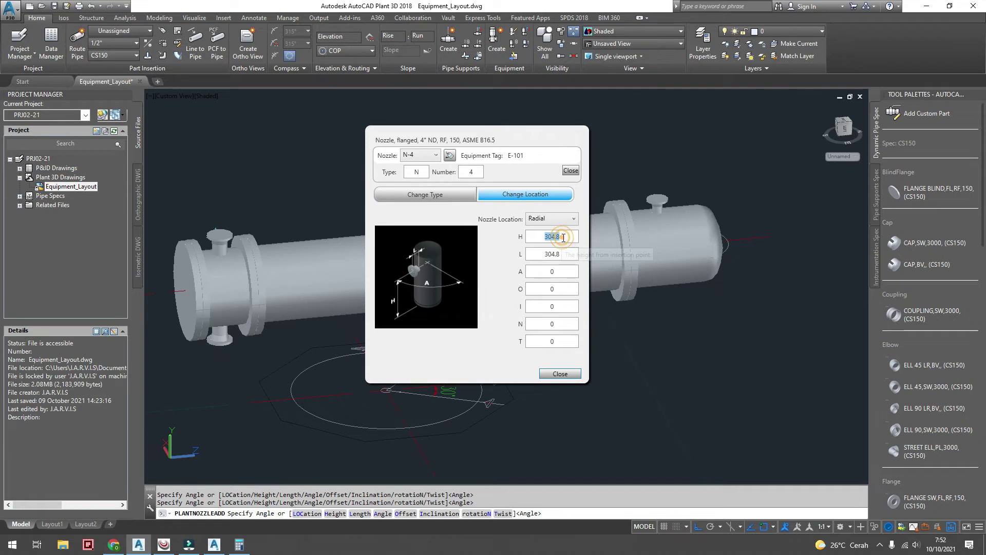
{"action": "type", "text": "5000"}
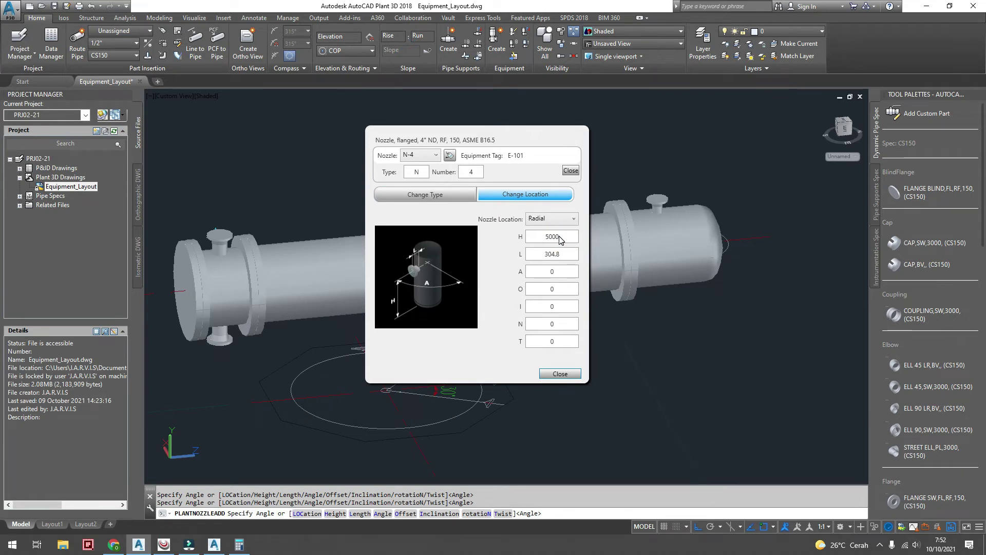
{"action": "double_click", "coordinate": [564, 252]}
{"action": "double_click", "coordinate": [565, 271]}
{"action": "type", "text": "270"}
{"action": "double_click", "coordinate": [563, 289]}
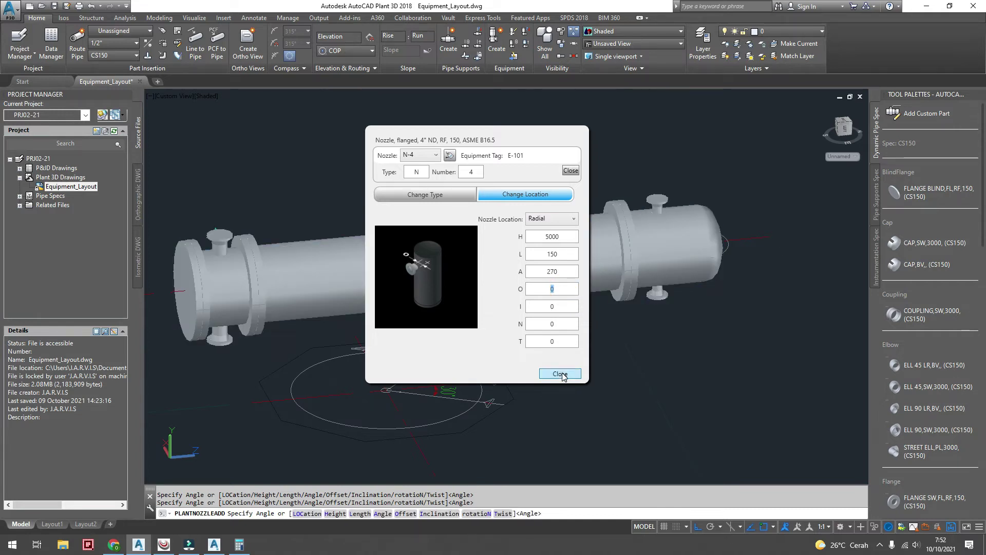
{"action": "left_click", "coordinate": [562, 374]}
{"action": "mouse_move", "coordinate": [681, 294]}
{"action": "middle_mouse_down", "text": "shift"}
{"action": "mouse_move", "coordinate": [668, 274]}
{"action": "mouse_move", "coordinate": [720, 302]}
{"action": "middle_mouse_up", "text": "shift"}
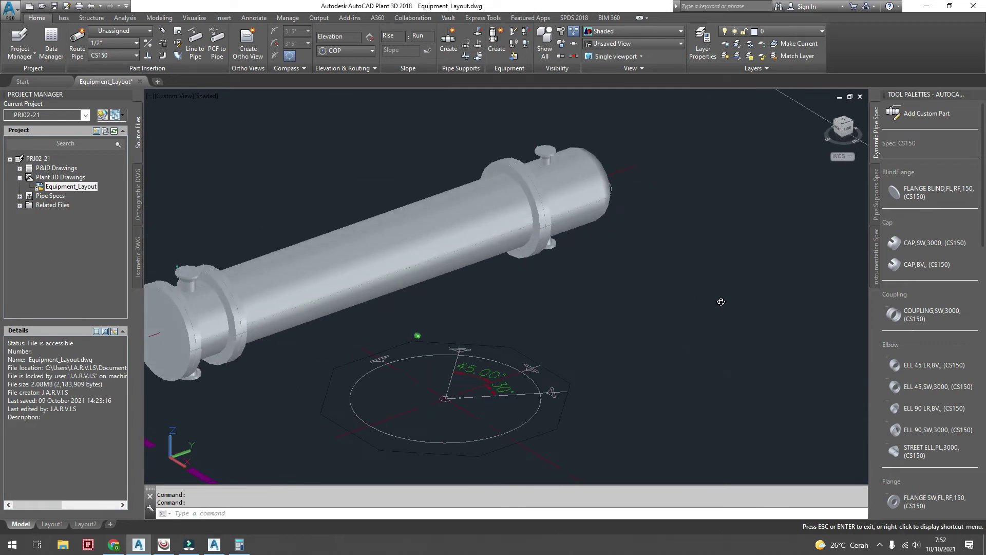
{"action": "scroll", "coordinate": [702, 365], "scroll_direction": "down", "scroll_amount": 2}
{"action": "scroll", "coordinate": [443, 243], "scroll_direction": "up", "scroll_amount": 2}
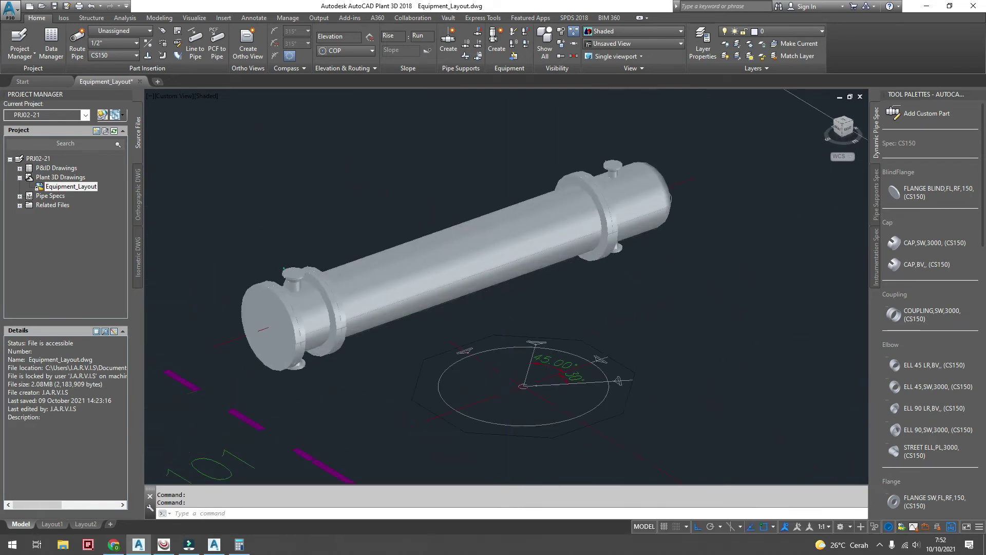
{"action": "left_click", "coordinate": [443, 242]}
{"action": "right_click", "coordinate": [443, 242]}
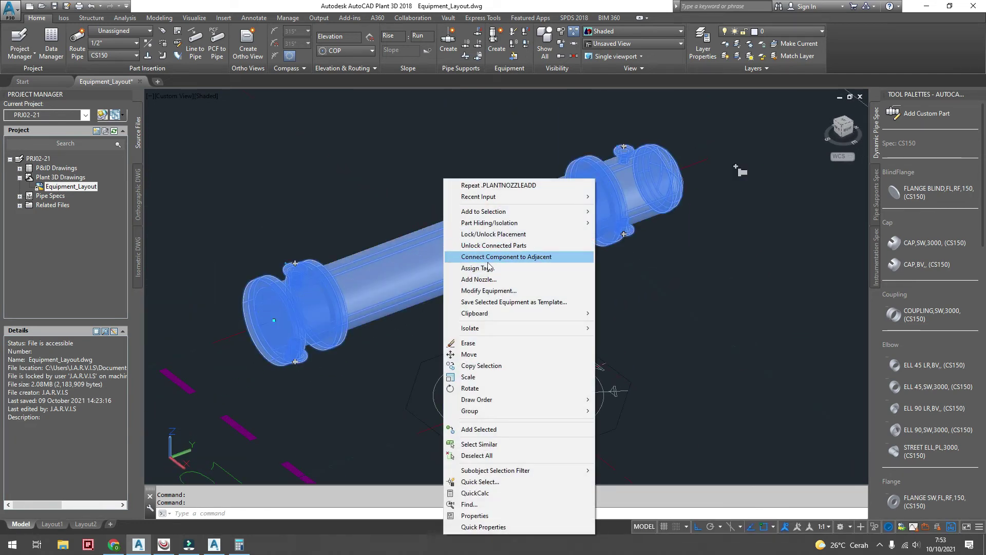
Step: Set E-101's elevation to 1250 in Modify Equipment and view the raised vessel
{"action": "left_click", "coordinate": [492, 291]}
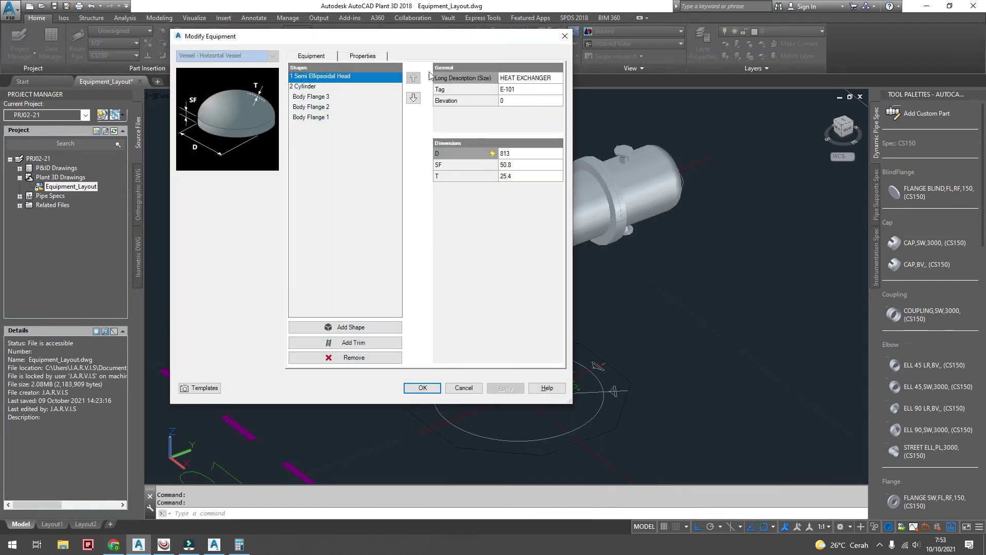
{"action": "left_click_drag", "start_coordinate": [387, 41], "coordinate": [697, 43]}
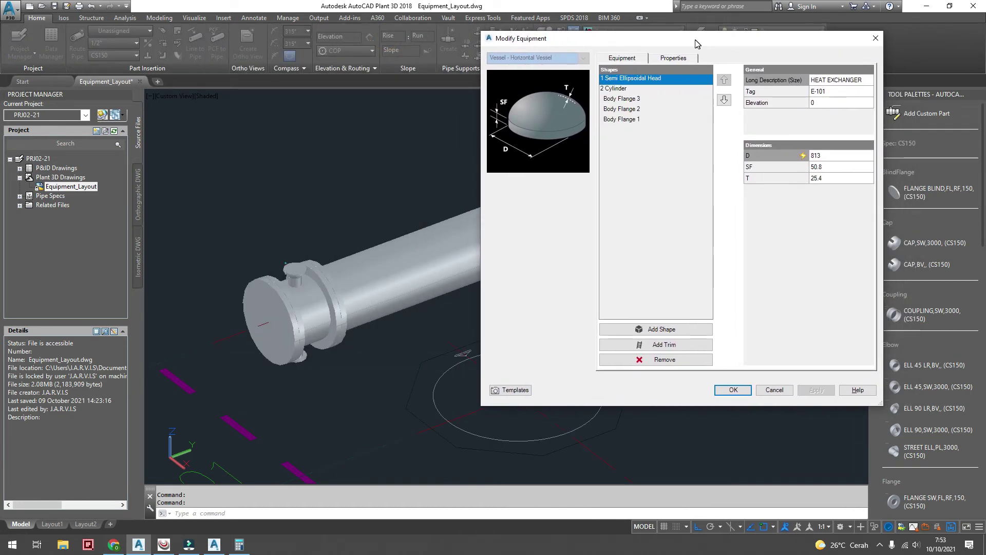
{"action": "left_click", "coordinate": [823, 103]}
{"action": "type", "text": "1250"}
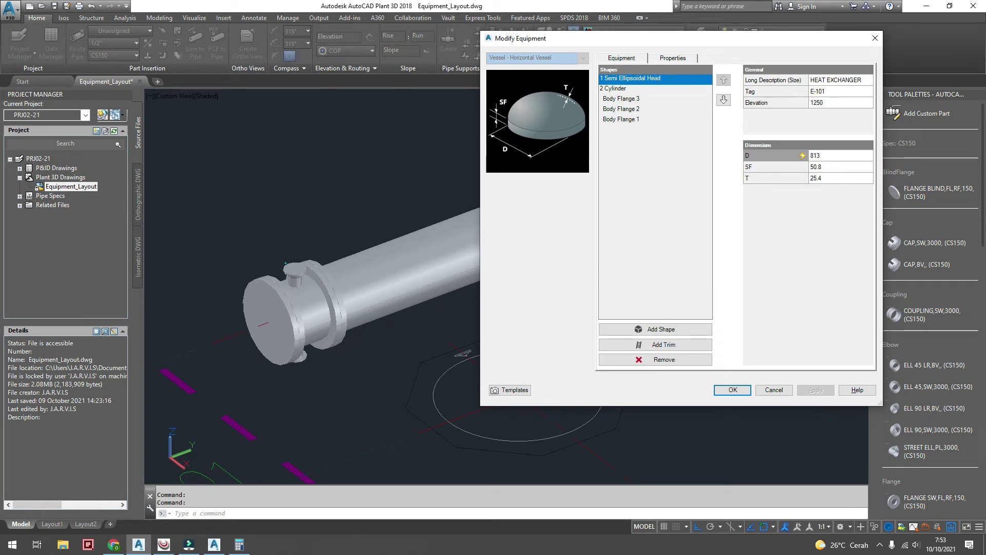
{"action": "left_click", "coordinate": [740, 390]}
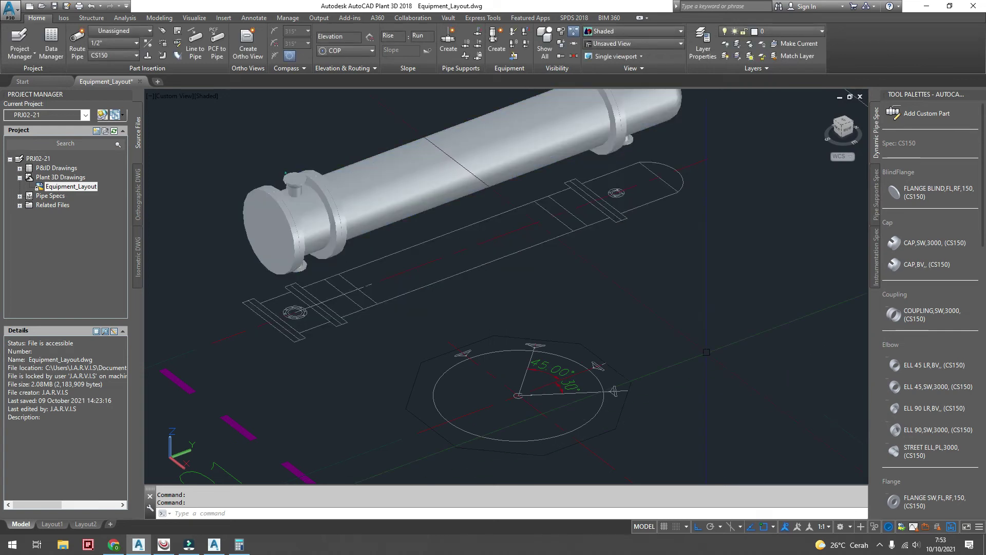
{"action": "scroll", "coordinate": [706, 352], "scroll_direction": "down", "scroll_amount": 5}
{"action": "mouse_move", "coordinate": [708, 349]}
{"action": "middle_mouse_down", "text": "shift"}
{"action": "mouse_move", "coordinate": [736, 318]}
{"action": "mouse_move", "coordinate": [667, 308]}
{"action": "middle_mouse_up", "text": "shift"}
{"action": "scroll", "coordinate": [514, 257], "scroll_direction": "up", "scroll_amount": 3}
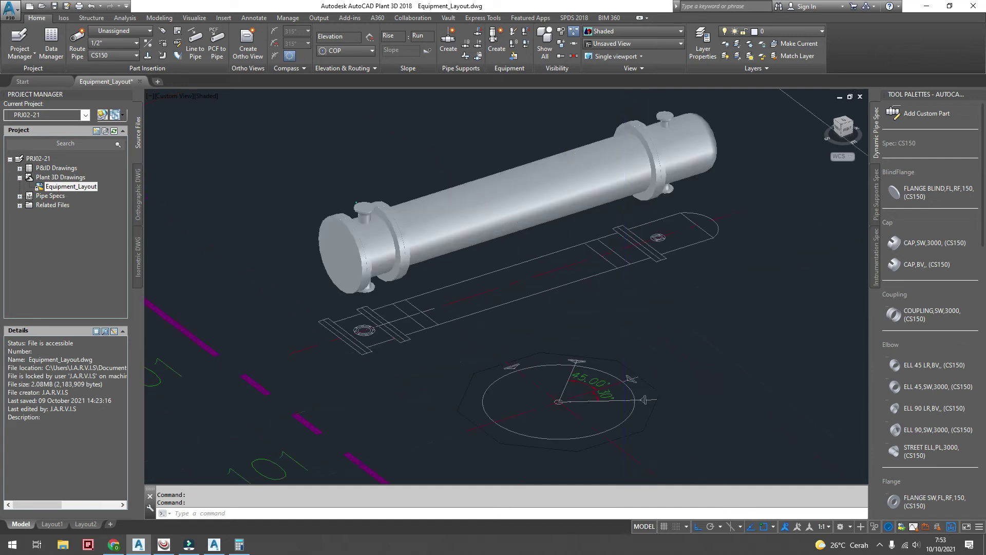
{"action": "middle_click_drag", "start_coordinate": [488, 208], "coordinate": [467, 223]}
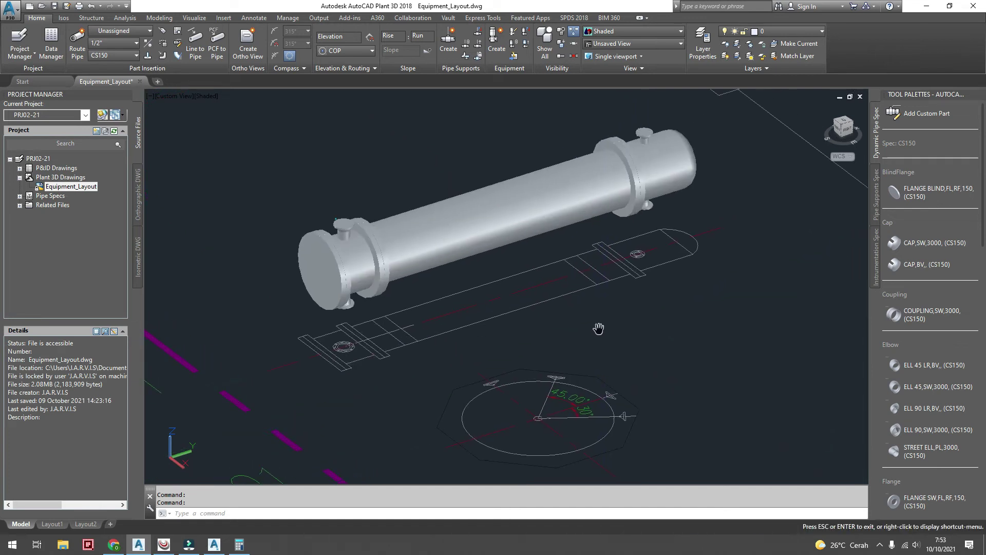
Step: In Modify Equipment, add a saddle pair to E-101's cylinder shell
{"action": "left_click", "coordinate": [525, 213]}
{"action": "right_click", "coordinate": [525, 178]}
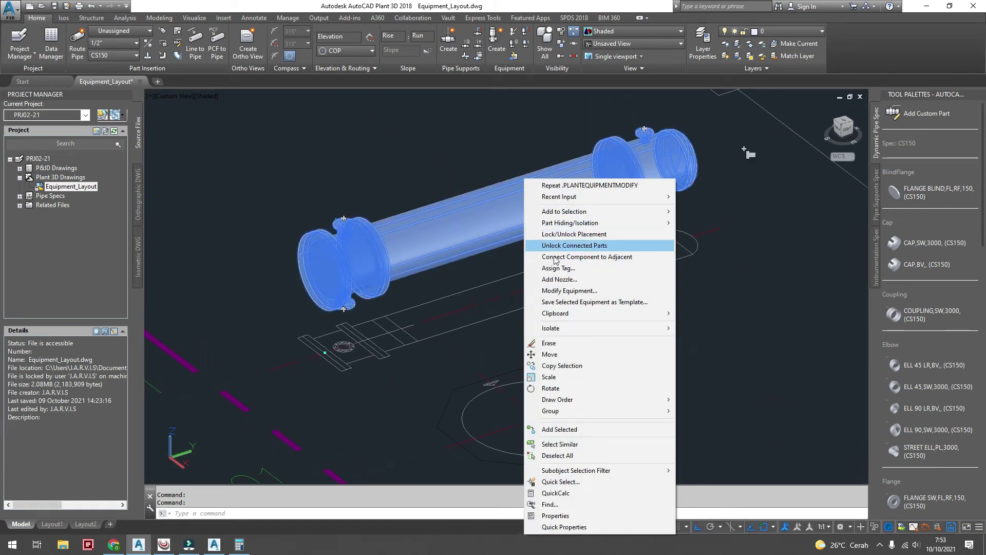
{"action": "left_click", "coordinate": [557, 455]}
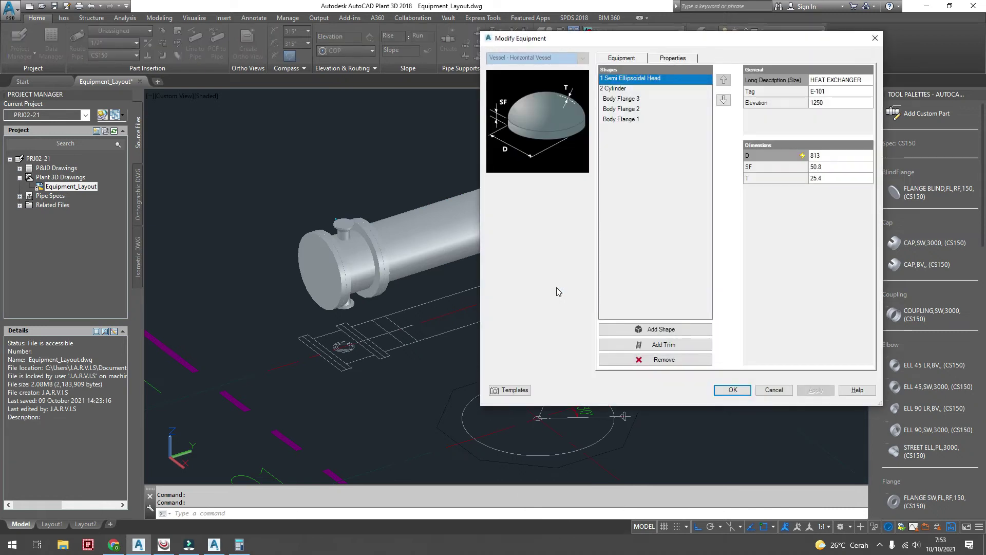
{"action": "left_click", "coordinate": [616, 90]}
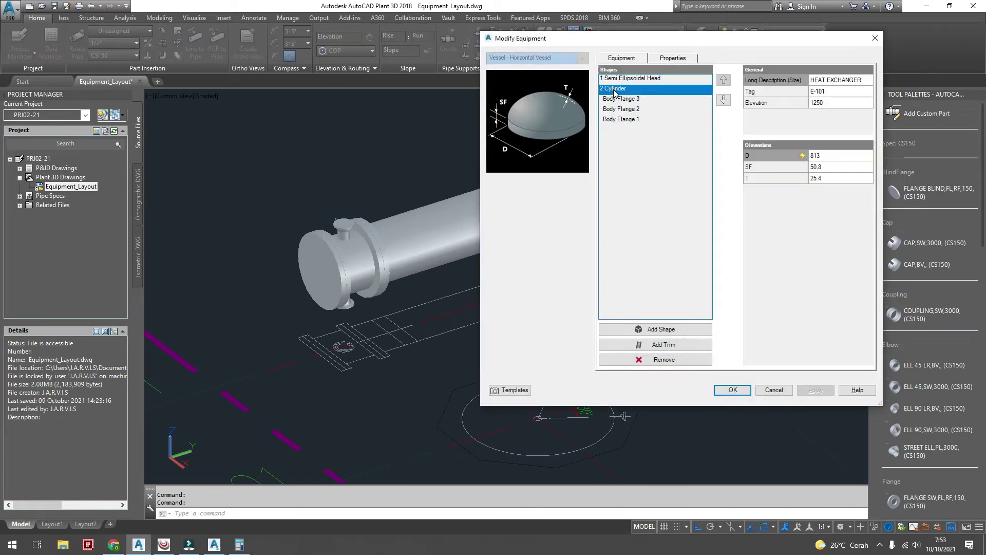
{"action": "left_click", "coordinate": [662, 348]}
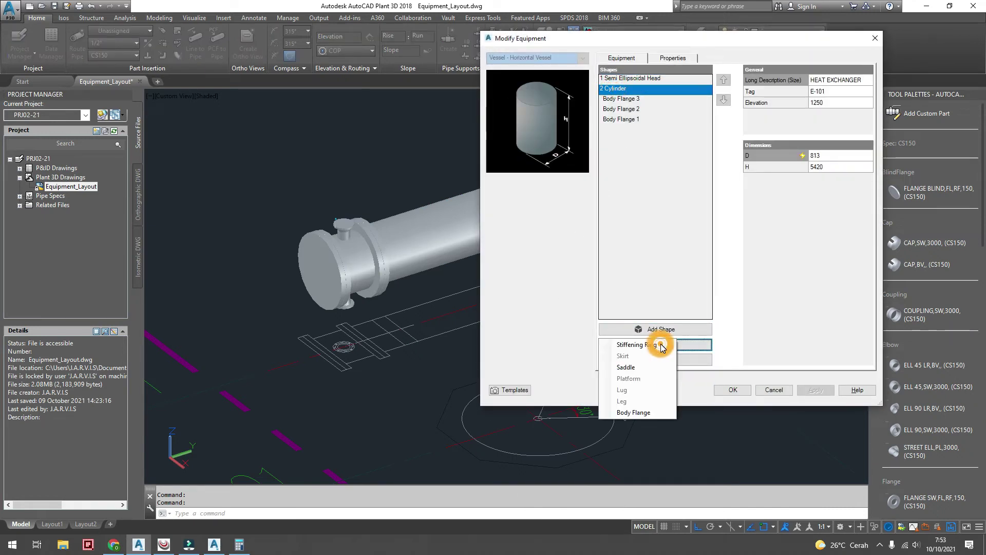
{"action": "left_click", "coordinate": [630, 368]}
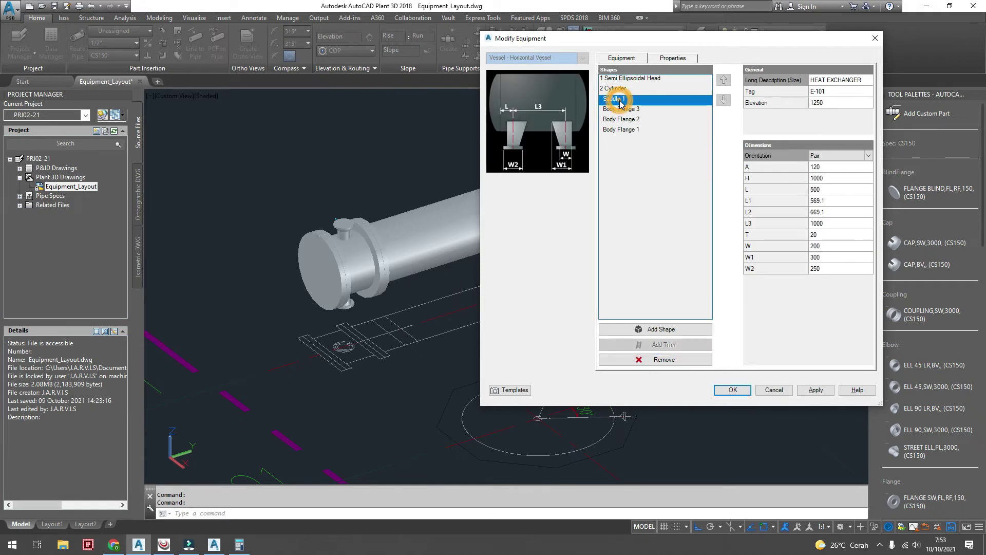
{"action": "left_click", "coordinate": [867, 156]}
{"action": "left_click", "coordinate": [842, 164]}
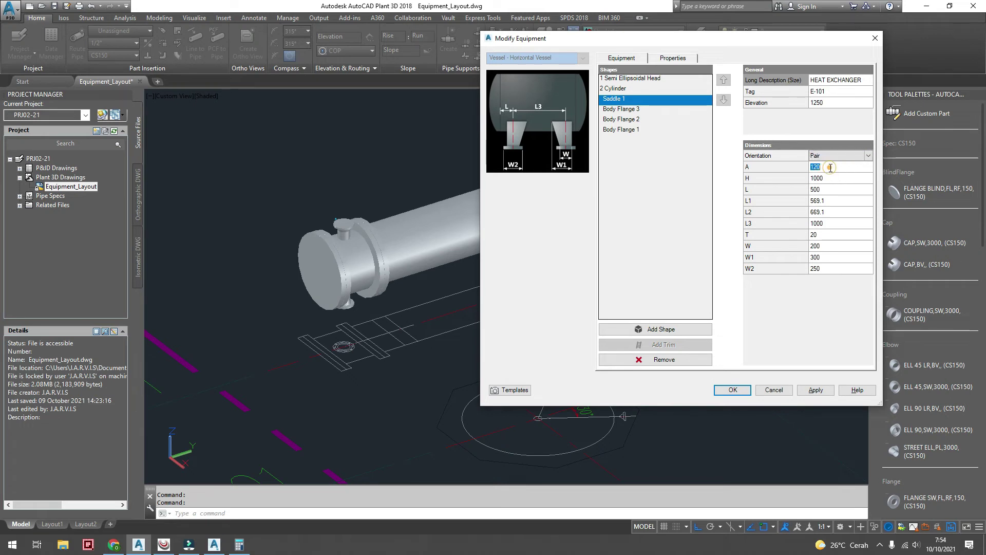
Step: Size the saddles: H 650, L 1100, L1 705, L2 805, L3 3000, T 10, W 150, W1 150
{"action": "left_click", "coordinate": [831, 167]}
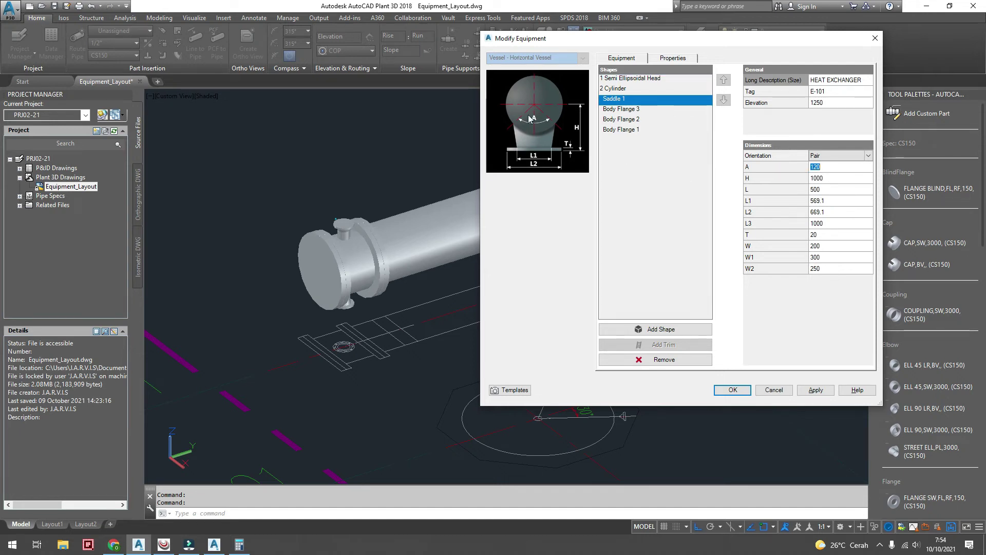
{"action": "left_click", "coordinate": [837, 177]}
{"action": "left_click", "coordinate": [823, 190]}
{"action": "type", "text": "1100"}
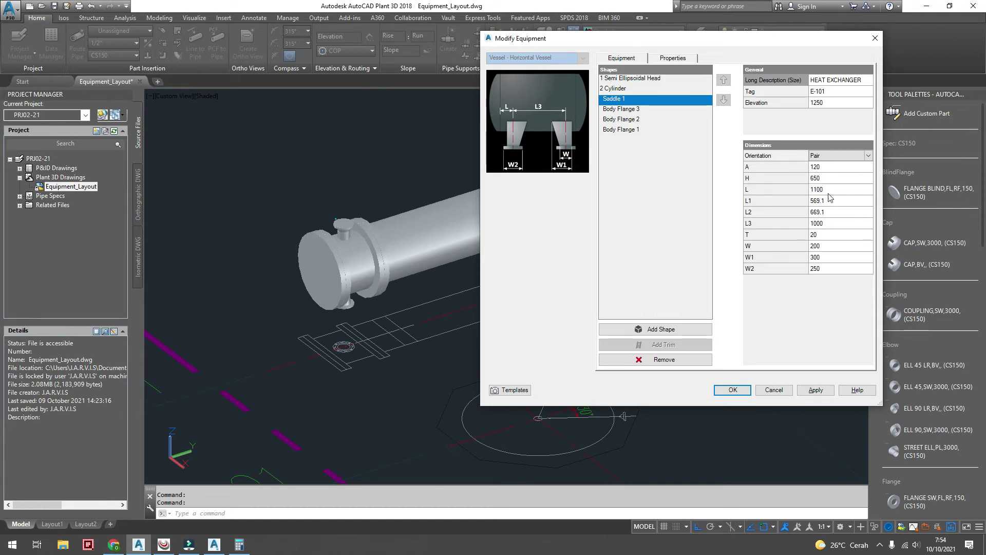
{"action": "left_click", "coordinate": [827, 202]}
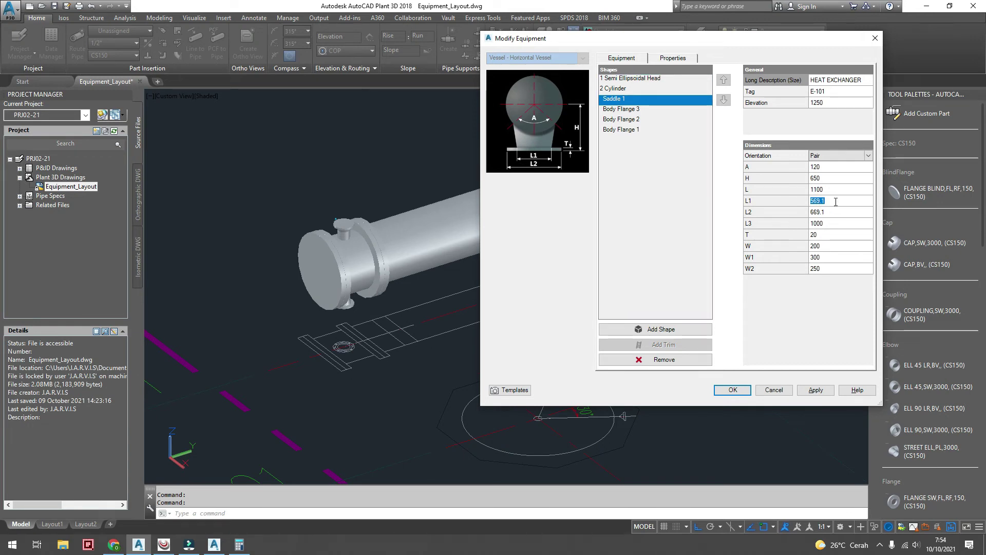
{"action": "type", "text": "705"}
{"action": "left_click", "coordinate": [829, 213]}
{"action": "left_click", "coordinate": [829, 225]}
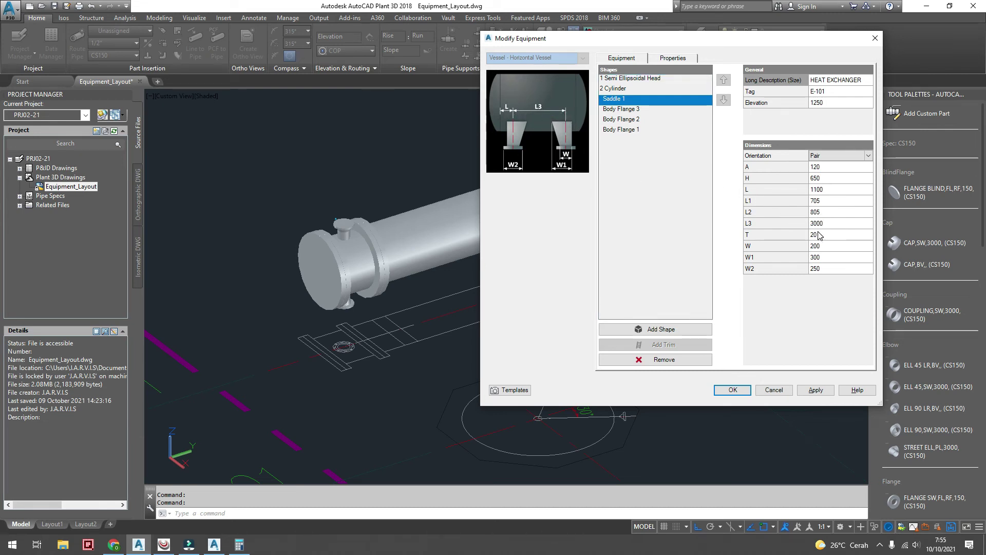
{"action": "left_click", "coordinate": [819, 235]}
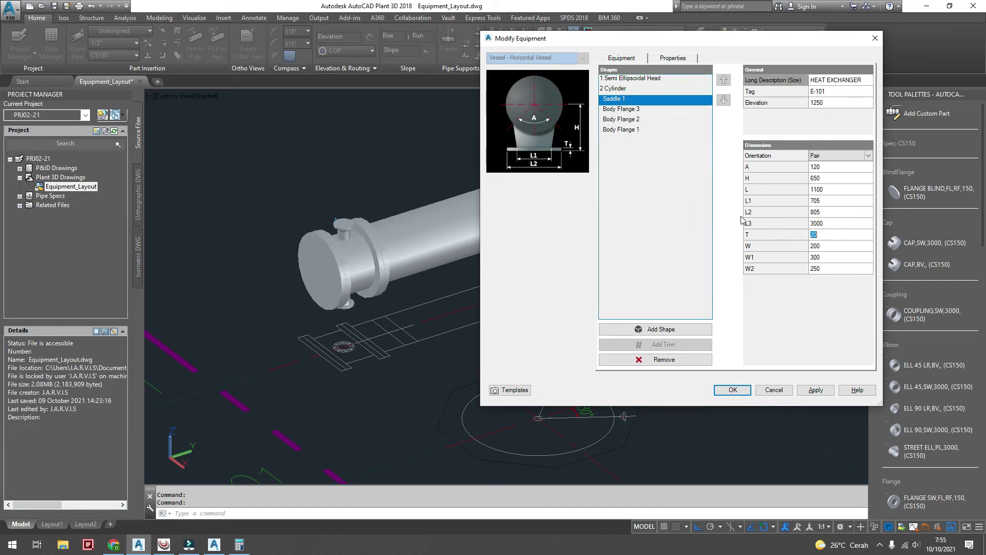
{"action": "left_click", "coordinate": [830, 247]}
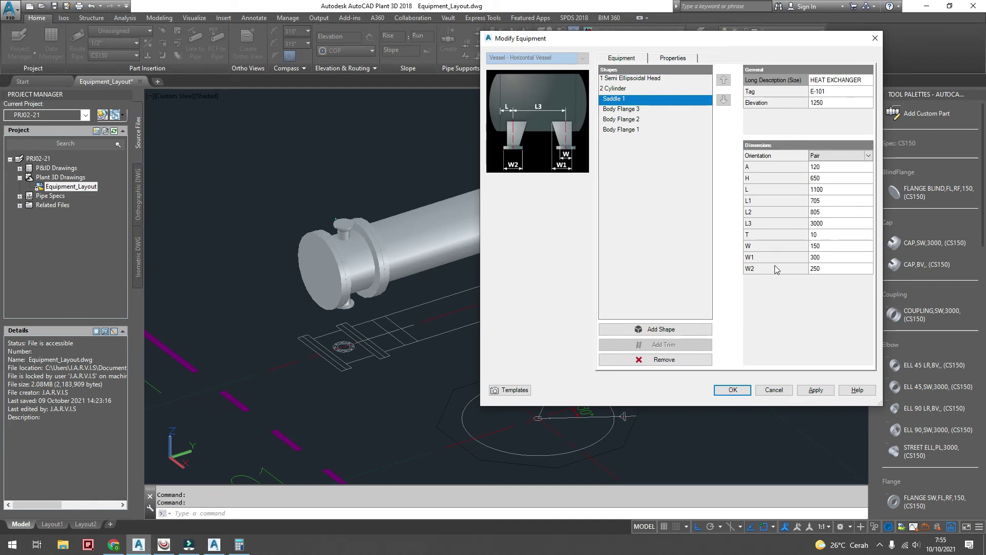
{"action": "type", "text": "150"}
{"action": "left_click", "coordinate": [822, 257]}
{"action": "type", "text": "150"}
{"action": "left_click", "coordinate": [831, 271]}
{"action": "left_click", "coordinate": [739, 390]}
{"action": "mouse_move", "coordinate": [436, 232]}
{"action": "middle_mouse_down", "text": "shift"}
{"action": "mouse_move", "coordinate": [463, 283]}
{"action": "mouse_move", "coordinate": [584, 267]}
{"action": "mouse_move", "coordinate": [604, 237]}
{"action": "middle_mouse_up", "text": "shift"}
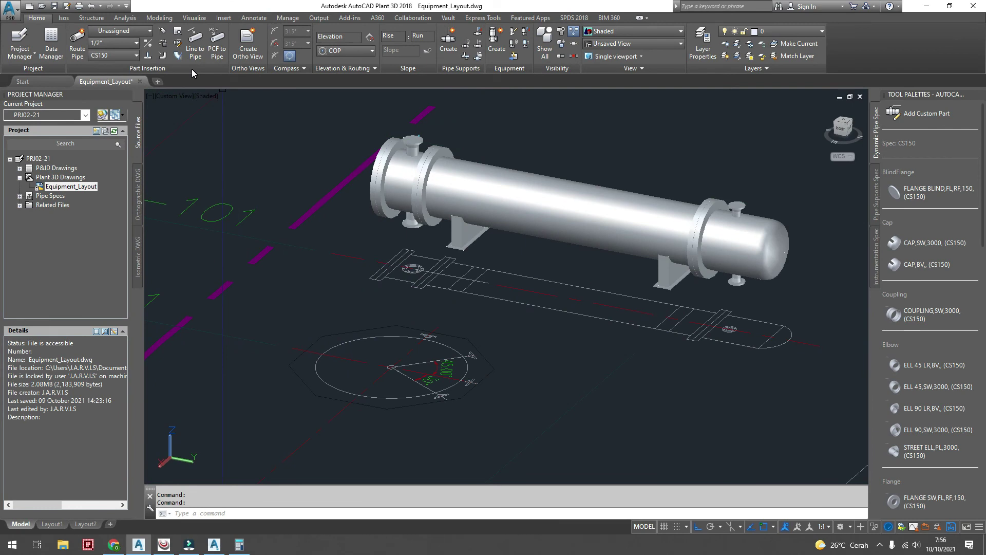
Step: Draw a solid box on the near saddle's base plate, extruded 600 downward
{"action": "left_click", "coordinate": [152, 18]}
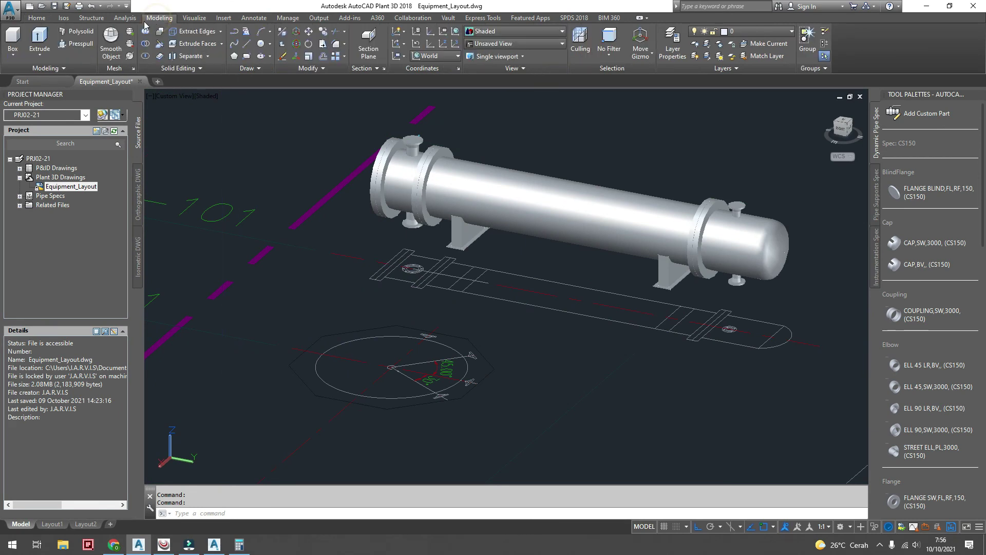
{"action": "left_click", "coordinate": [11, 39]}
{"action": "scroll", "coordinate": [471, 241], "scroll_direction": "up", "scroll_amount": 2}
{"action": "scroll", "coordinate": [478, 231], "scroll_direction": "up", "scroll_amount": 3}
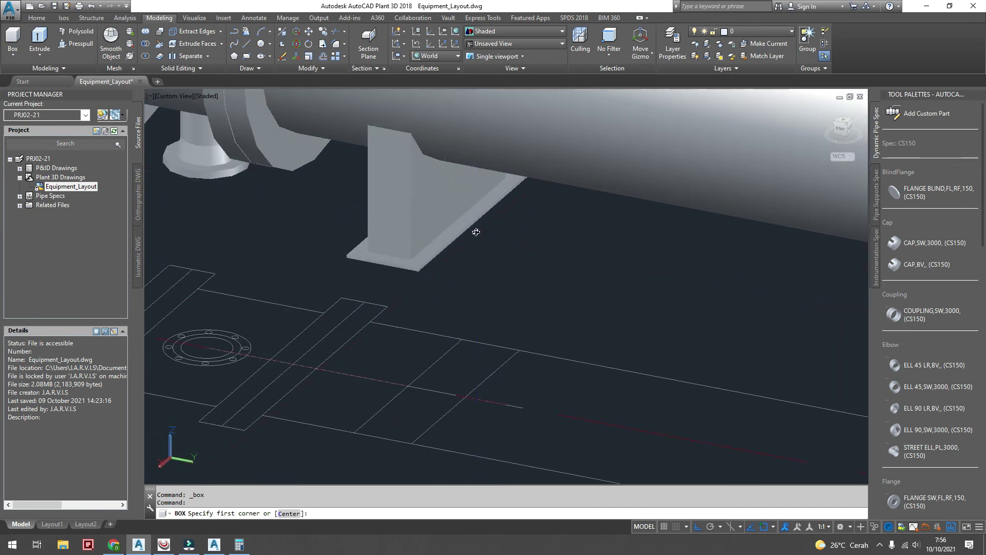
{"action": "scroll", "coordinate": [481, 226], "scroll_direction": "up", "scroll_amount": 2}
{"action": "key", "text": "Escape"}
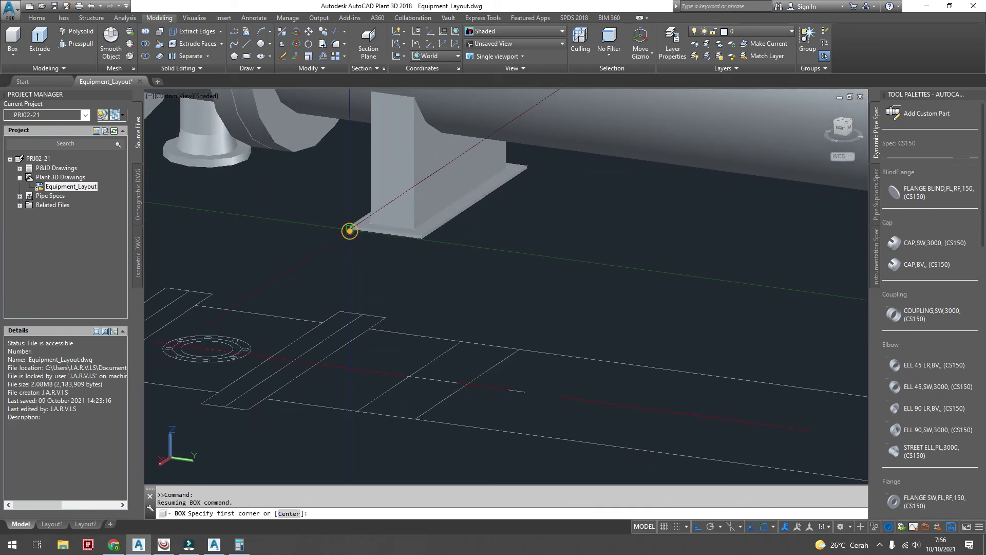
{"action": "left_click", "coordinate": [349, 231]}
{"action": "scroll", "coordinate": [513, 167], "scroll_direction": "up", "scroll_amount": 2}
{"action": "scroll", "coordinate": [512, 167], "scroll_direction": "up", "scroll_amount": 2}
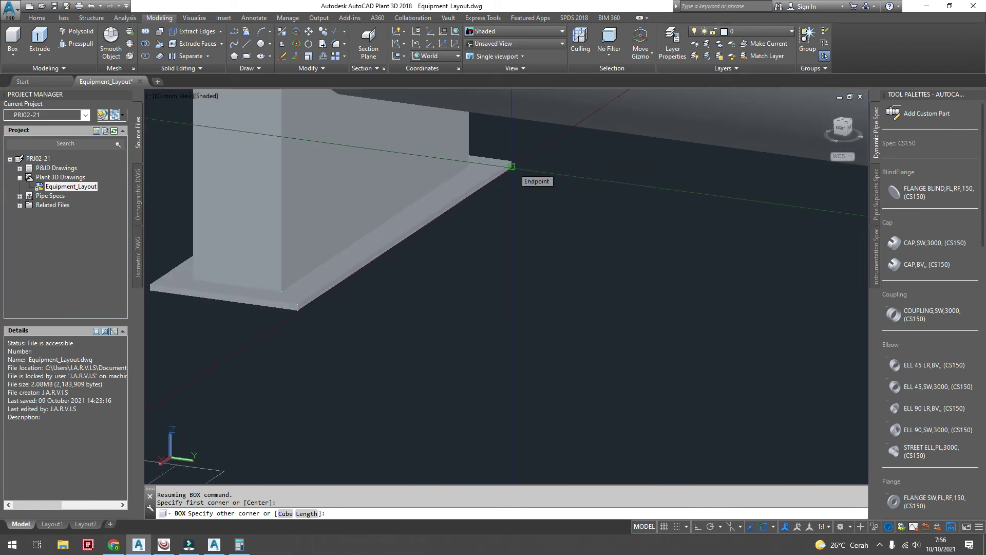
{"action": "left_click", "coordinate": [512, 166]}
{"action": "scroll", "coordinate": [512, 167], "scroll_direction": "down", "scroll_amount": 2}
{"action": "scroll", "coordinate": [513, 169], "scroll_direction": "down", "scroll_amount": 2}
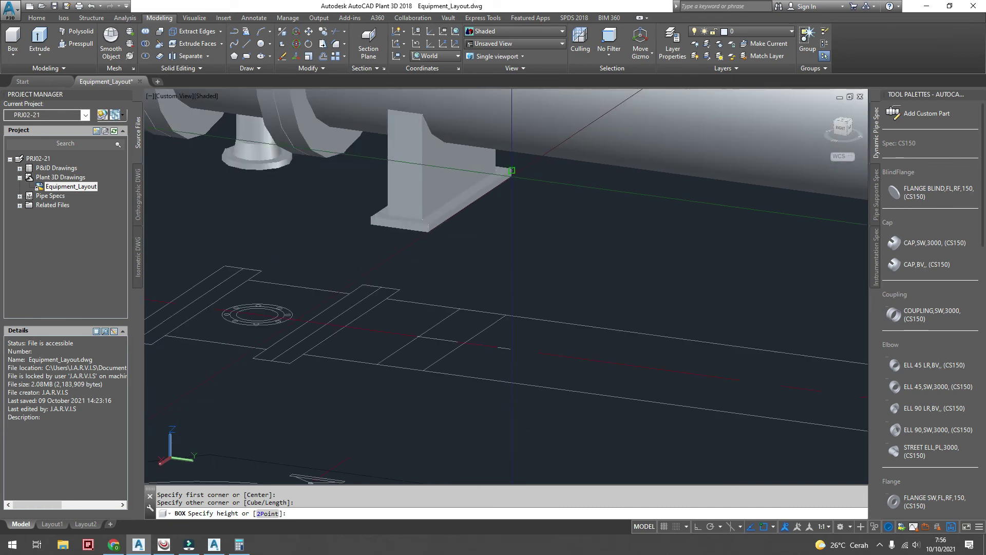
{"action": "scroll", "coordinate": [512, 170], "scroll_direction": "down", "scroll_amount": 2}
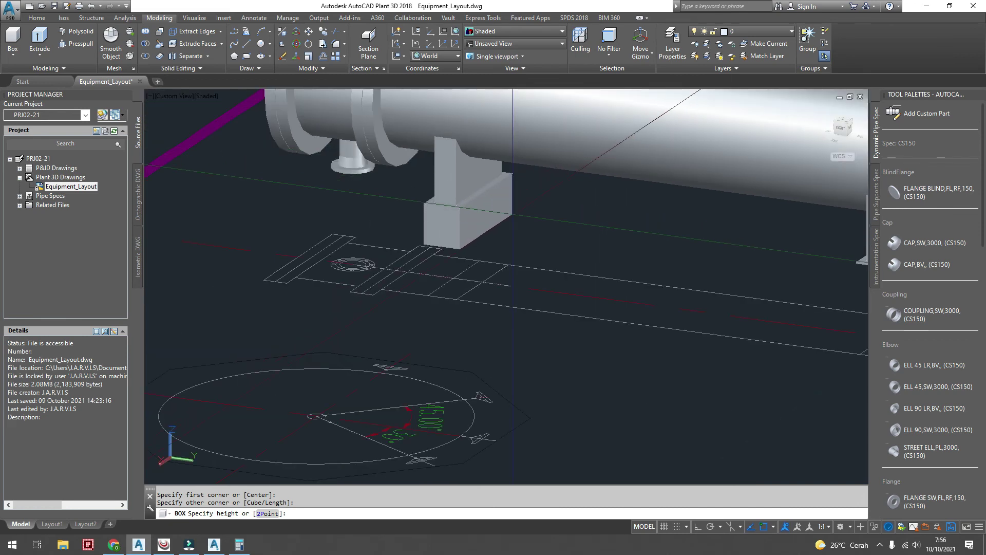
{"action": "type", "text": "-600"}
{"action": "key", "text": "Return"}
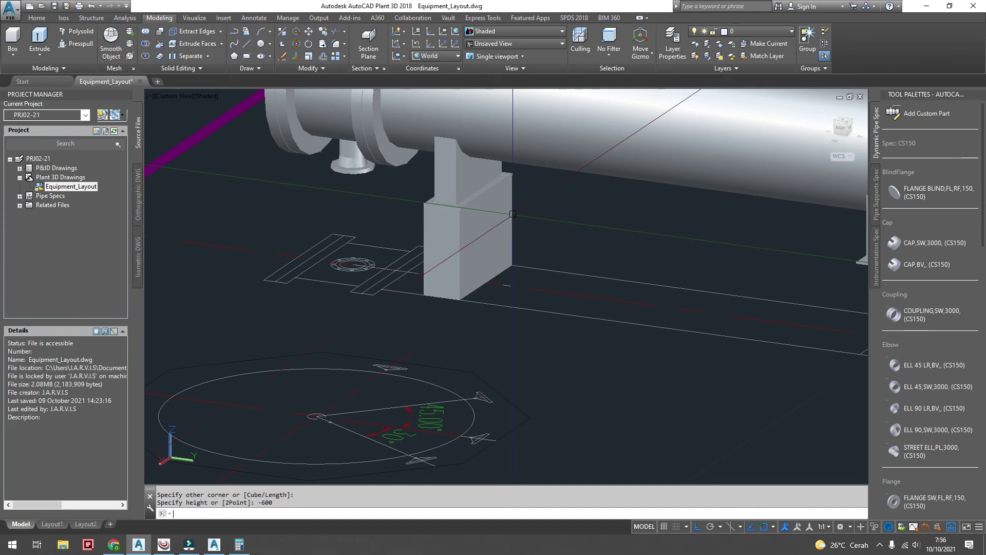
Step: Orbit and zoom to inspect the new pedestal, undoing an accidental zoom
{"action": "middle_click_drag", "start_coordinate": [499, 220], "coordinate": [584, 247], "text": "shift"}
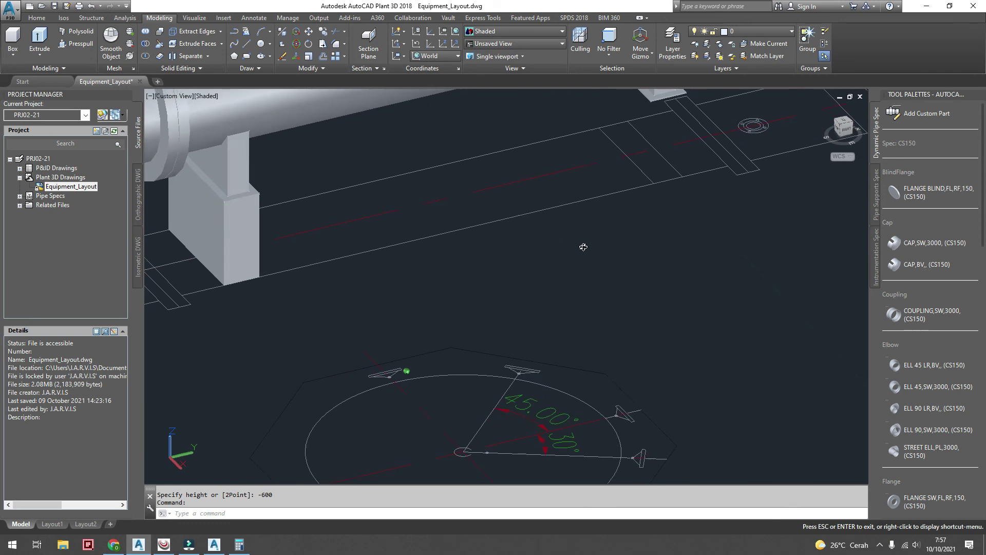
{"action": "scroll", "coordinate": [380, 222], "scroll_direction": "down", "scroll_amount": 3}
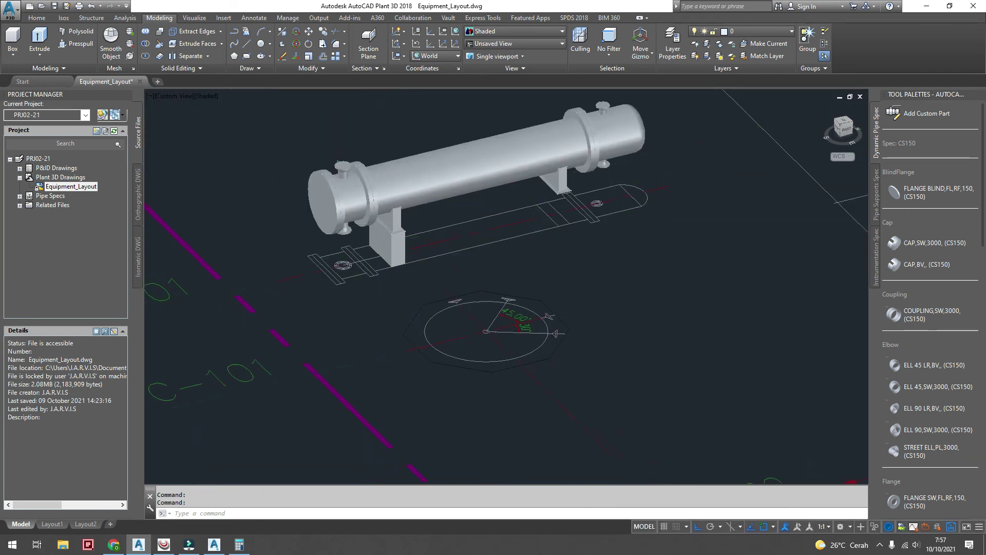
{"action": "scroll", "coordinate": [484, 256], "scroll_direction": "down", "scroll_amount": 2}
{"action": "key", "text": "ctrl+z"}
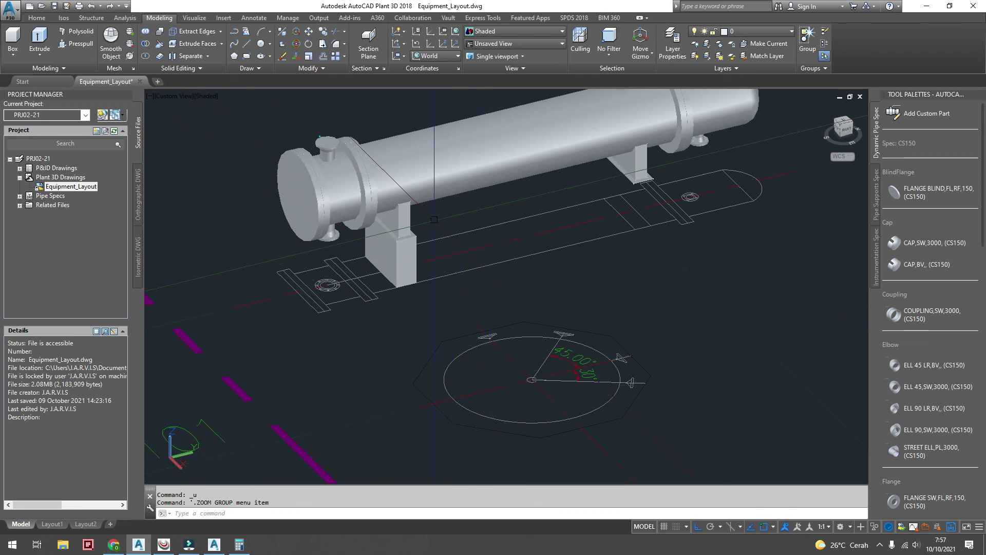
{"action": "scroll", "coordinate": [436, 223], "scroll_direction": "up", "scroll_amount": 2}
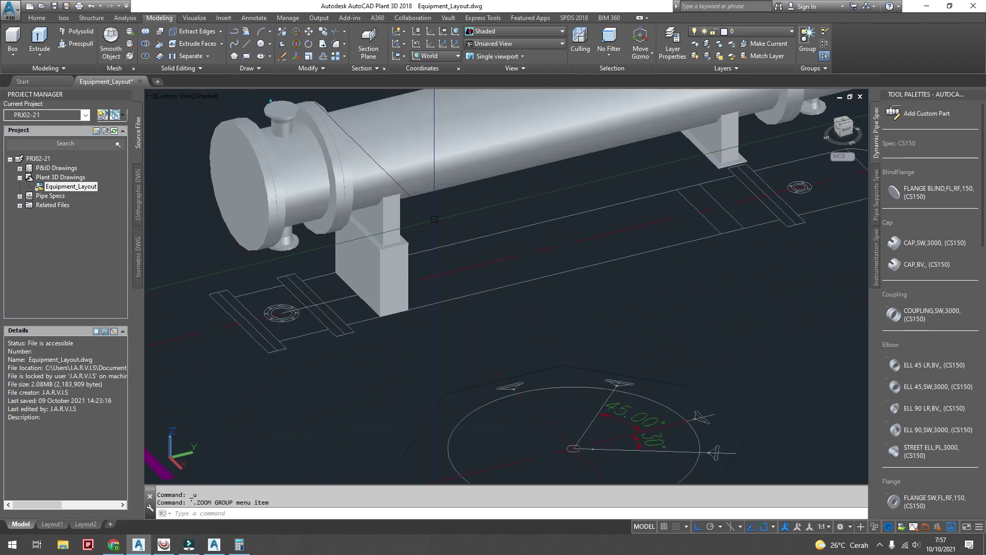
Step: Copy the pedestal box using its edge midpoint as the base point
{"action": "left_click", "coordinate": [397, 262]}
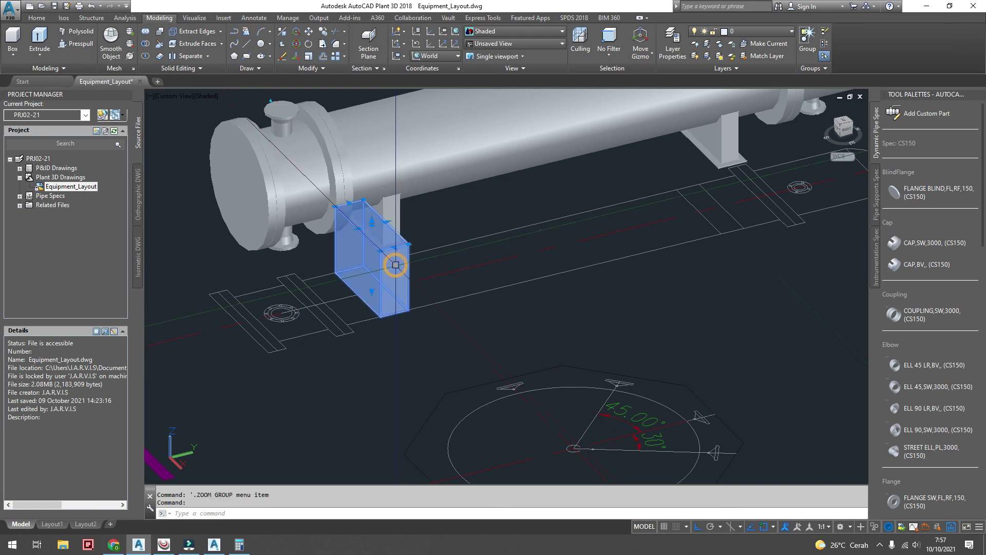
{"action": "left_click", "coordinate": [320, 43]}
{"action": "scroll", "coordinate": [387, 251], "scroll_direction": "up", "scroll_amount": 5}
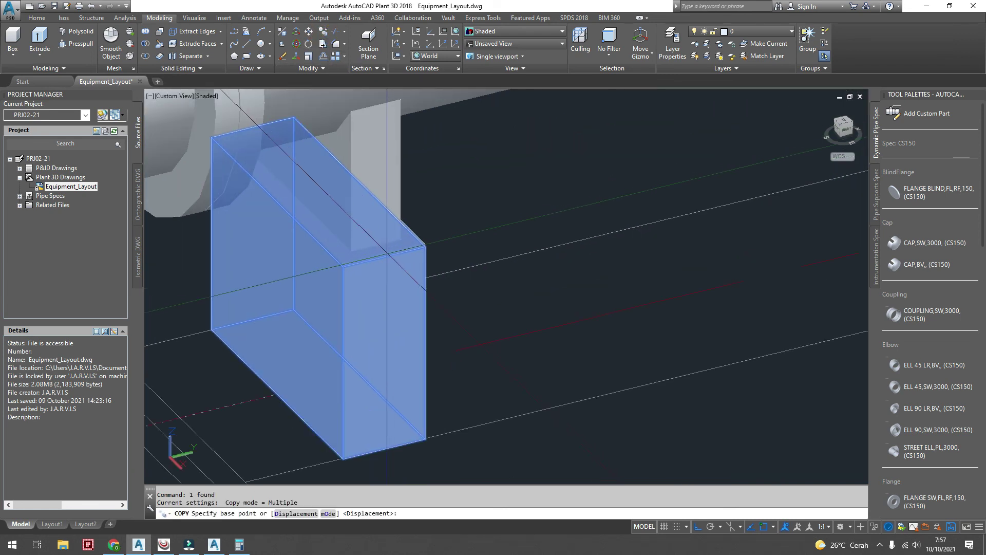
{"action": "scroll", "coordinate": [387, 253], "scroll_direction": "up", "scroll_amount": 2}
{"action": "right_click", "coordinate": [387, 253], "text": "shift"}
{"action": "left_click", "coordinate": [420, 337]}
{"action": "left_click", "coordinate": [379, 279]}
Step: Place the pedestal copy under the second saddle and orbit to check both
{"action": "scroll", "coordinate": [379, 279], "scroll_direction": "down", "scroll_amount": 3}
{"action": "scroll", "coordinate": [379, 279], "scroll_direction": "down", "scroll_amount": 2}
{"action": "scroll", "coordinate": [359, 257], "scroll_direction": "up", "scroll_amount": 5}
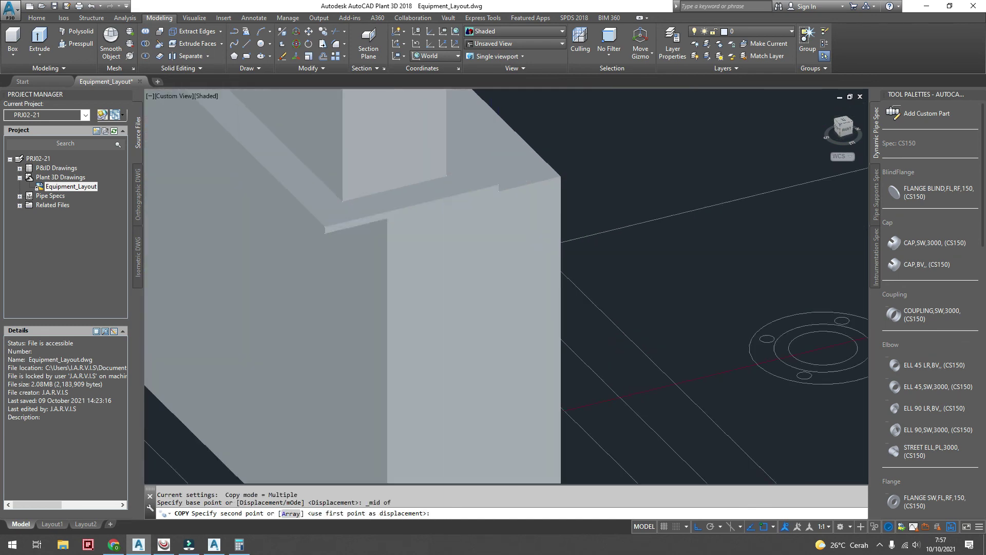
{"action": "left_click", "coordinate": [380, 211]}
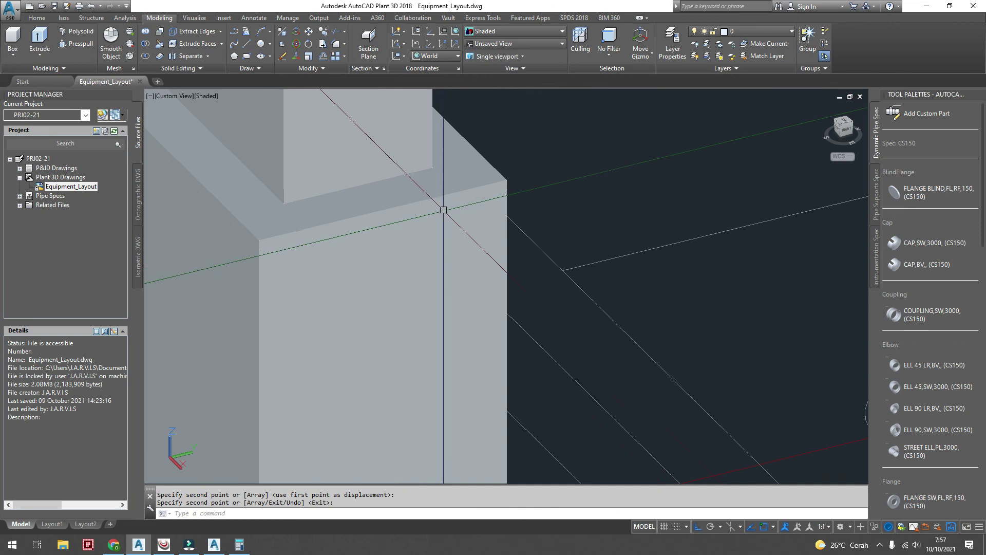
{"action": "scroll", "coordinate": [443, 210], "scroll_direction": "down", "scroll_amount": 5}
{"action": "scroll", "coordinate": [401, 221], "scroll_direction": "down", "scroll_amount": 3}
{"action": "key", "text": "Return"}
{"action": "mouse_move", "coordinate": [401, 216]}
{"action": "middle_mouse_down", "text": "shift"}
{"action": "mouse_move", "coordinate": [384, 226]}
{"action": "mouse_move", "coordinate": [473, 226]}
{"action": "mouse_move", "coordinate": [521, 291]}
{"action": "mouse_move", "coordinate": [482, 286]}
{"action": "mouse_move", "coordinate": [490, 283]}
{"action": "middle_mouse_up", "text": "shift"}
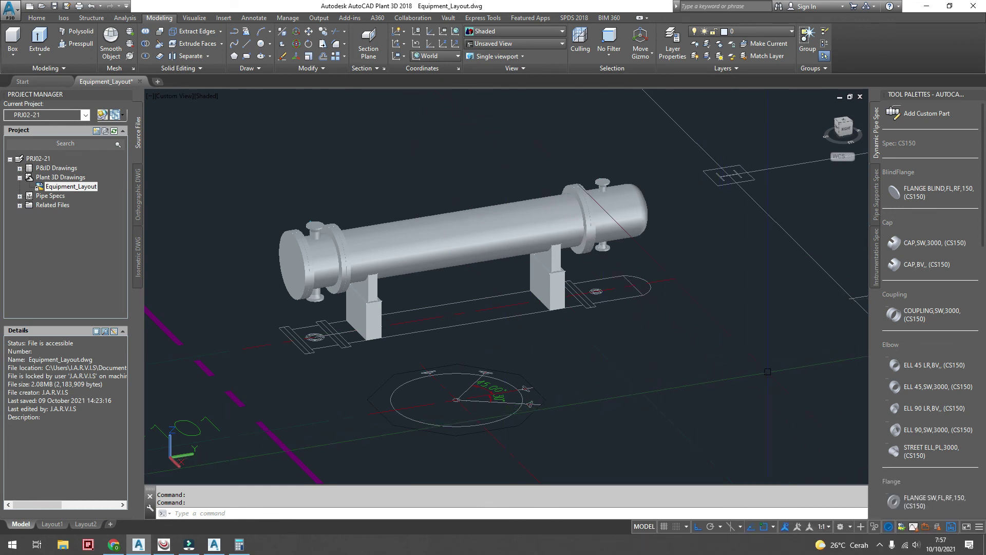
{"action": "middle_click_drag", "start_coordinate": [791, 359], "coordinate": [839, 367]}
{"action": "scroll", "coordinate": [838, 366], "scroll_direction": "up", "scroll_amount": 2}
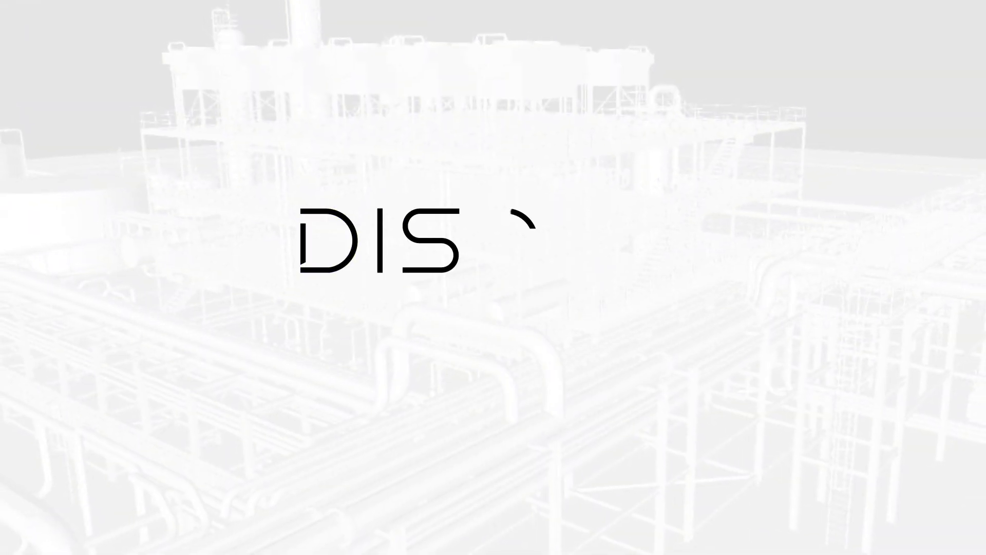